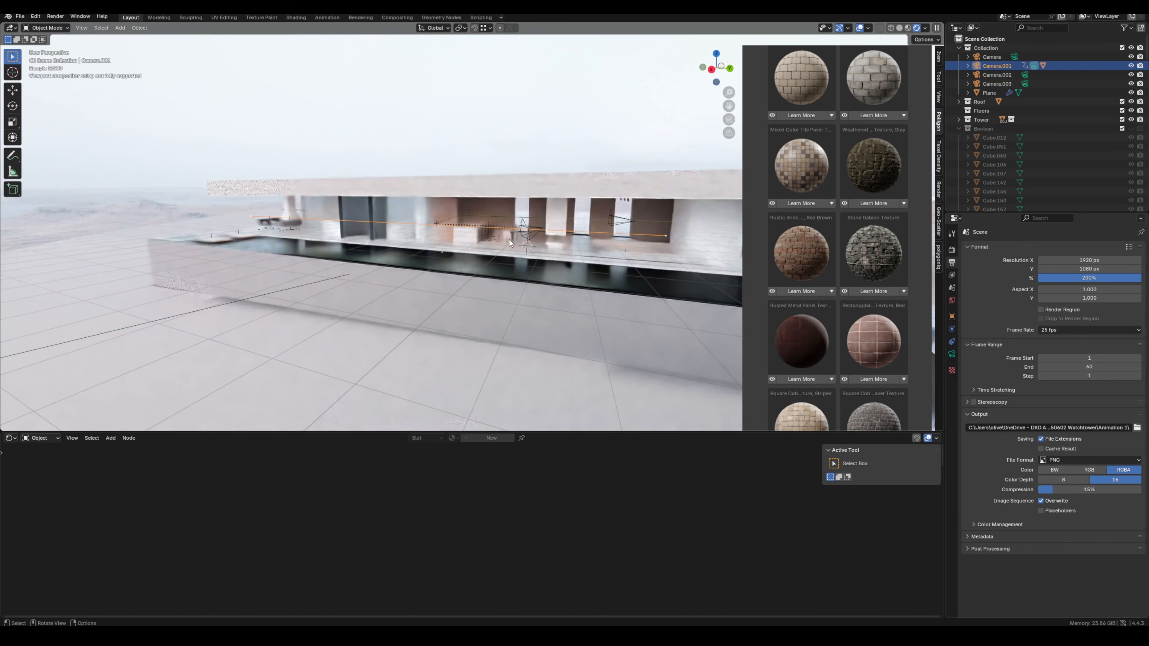
# - Switch to the camera view and start moving Camera.001 along the X axis
pyautogui.press('KP_0')
pyautogui.press('g')
pyautogui.press('x')
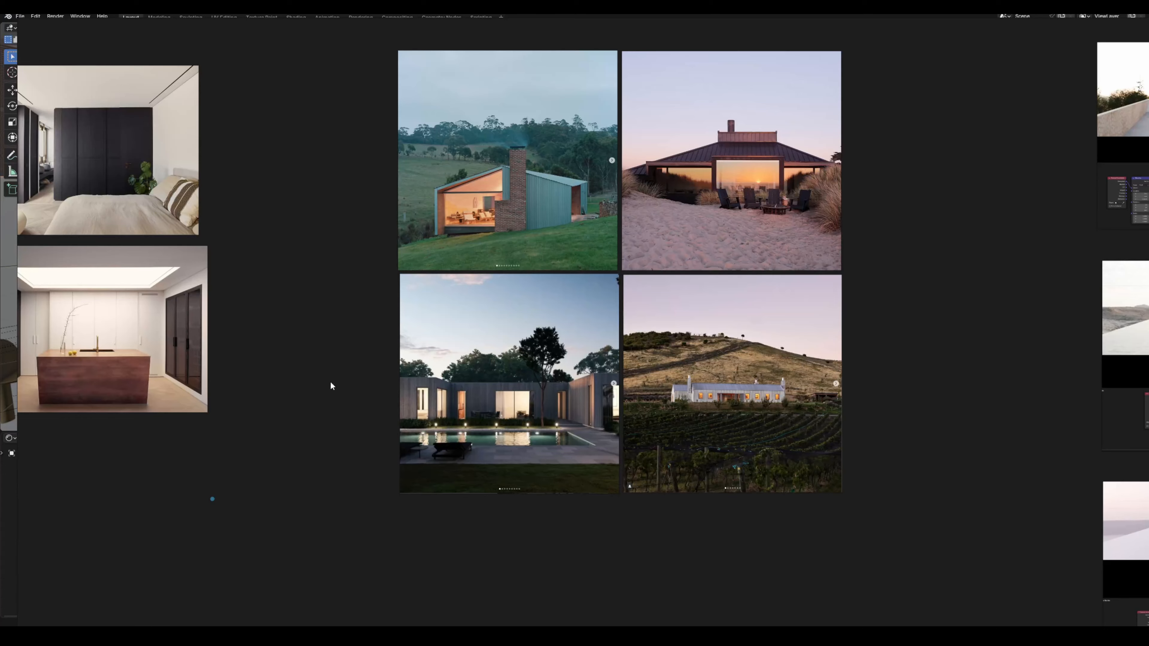
# - Examine the four exterior reference photos of lit houses at dusk on the reference board
pyautogui.scroll(3, 712, 172)
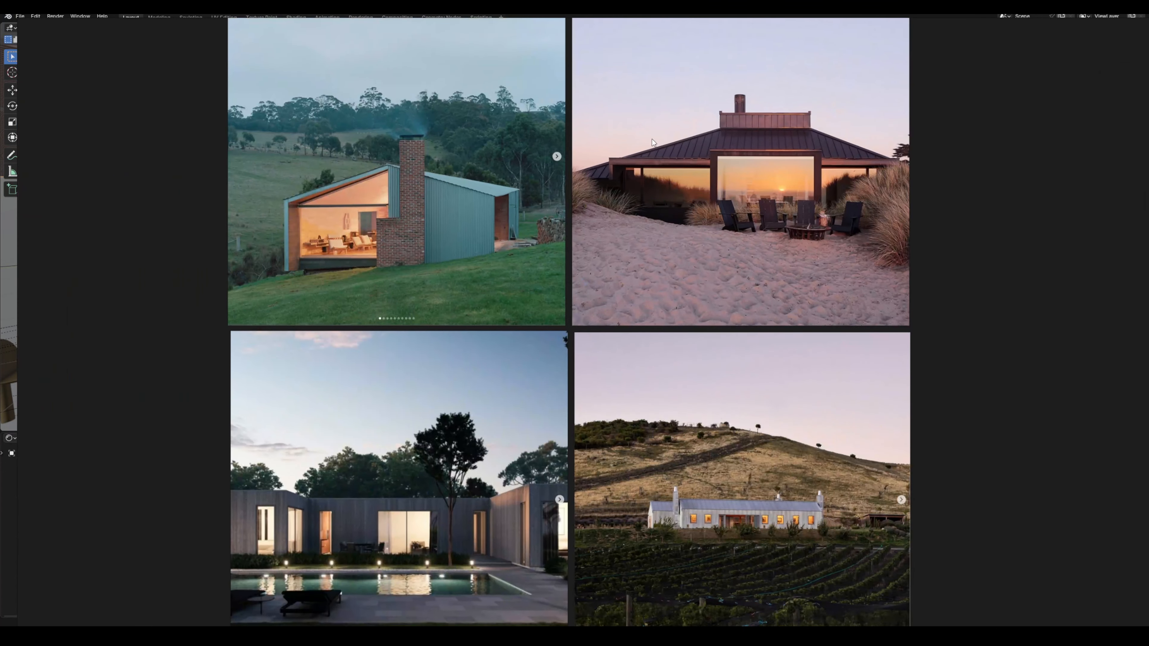
pyautogui.scroll(-3, 651, 156)
pyautogui.moveTo(697, 193); pyautogui.dragTo(701, 198, button='middle')
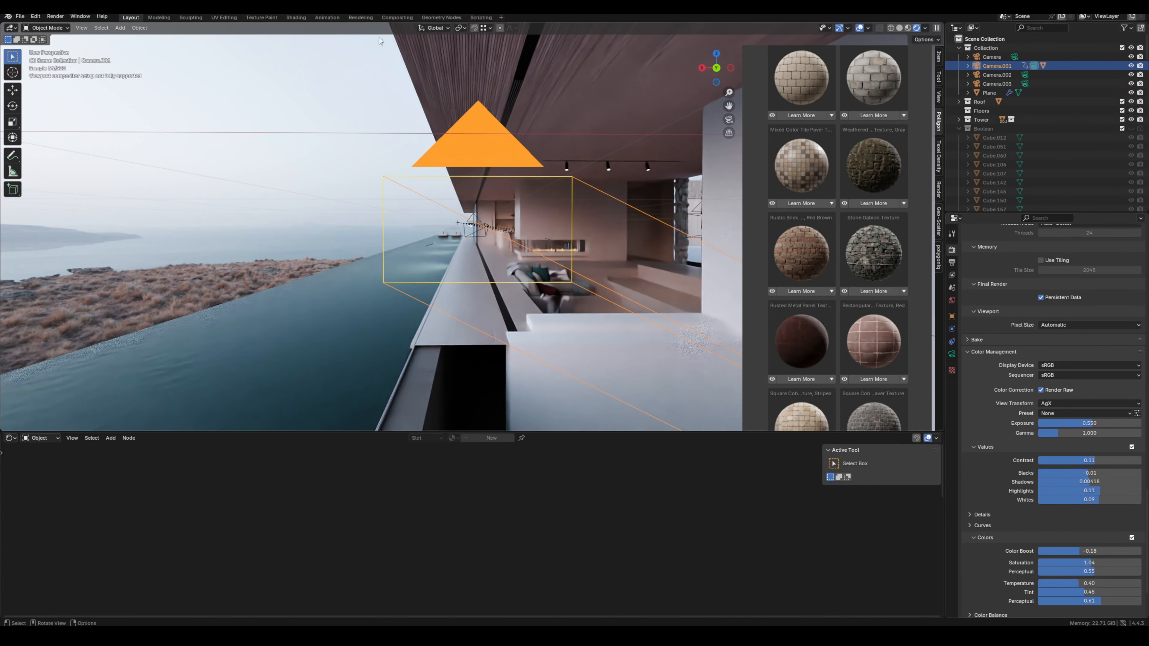
# - Hide the viewport overlays for a clean rendered view of the pool terrace and living room
pyautogui.hotkey('shift', 'alt', 'z')
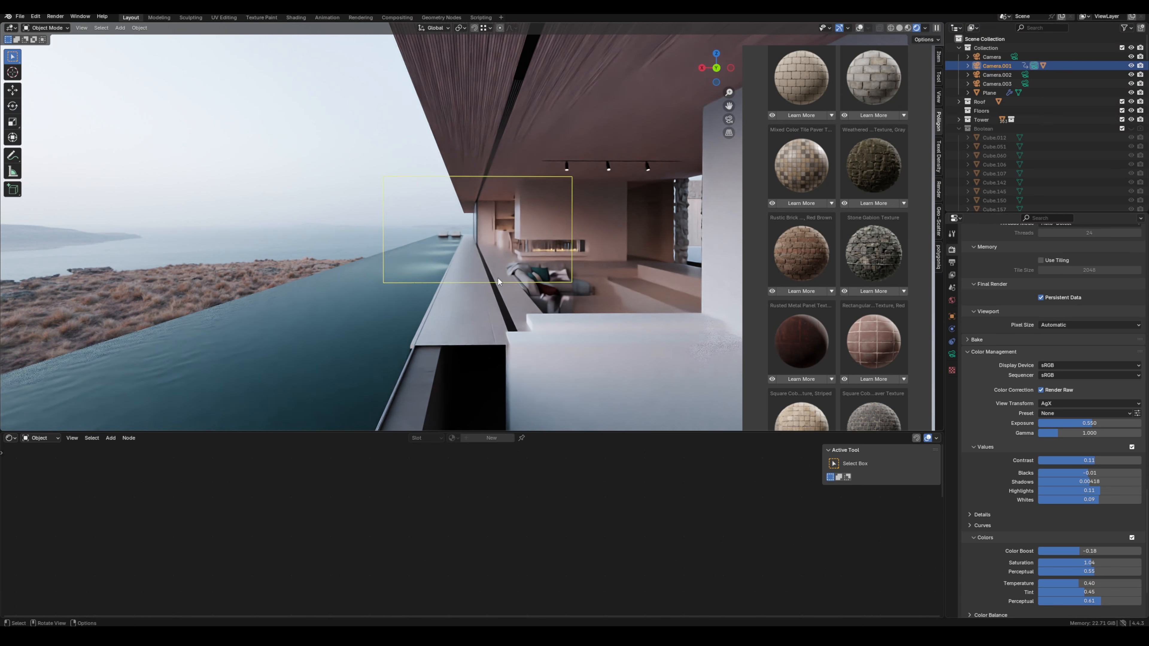
pyautogui.moveTo(498, 279); pyautogui.dragTo(501, 279, button='middle')
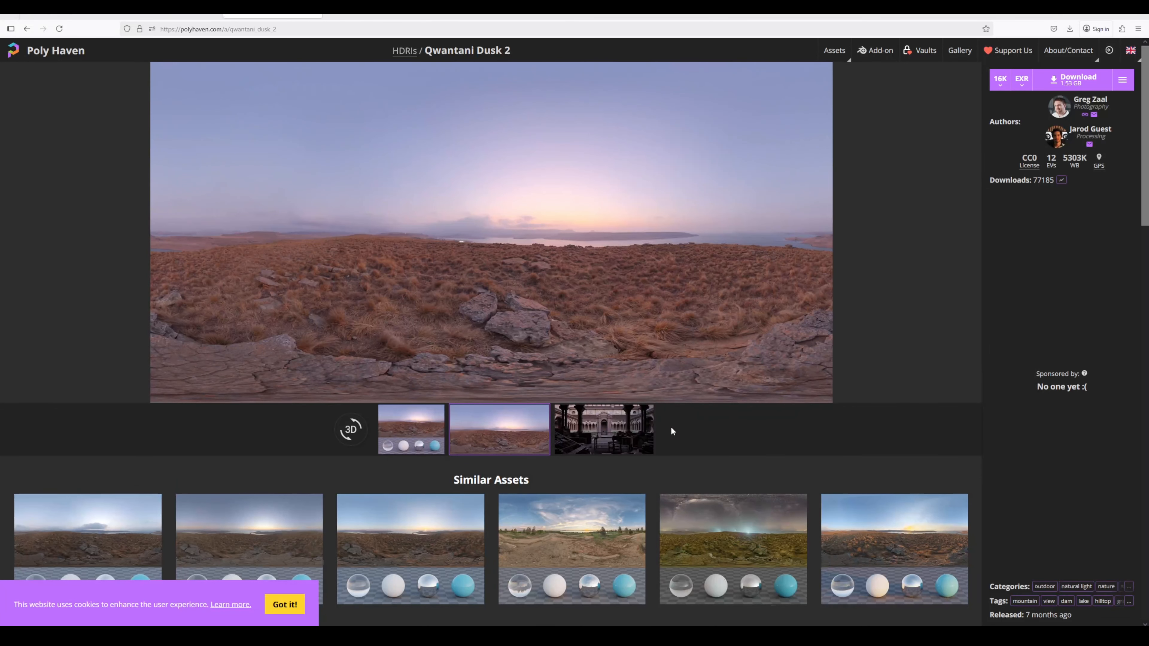
# - On Poly Haven, preview the Qwantani Dusk 2 HDRI through its sample render, sphere preview and 3D panorama
pyautogui.click(611, 435)
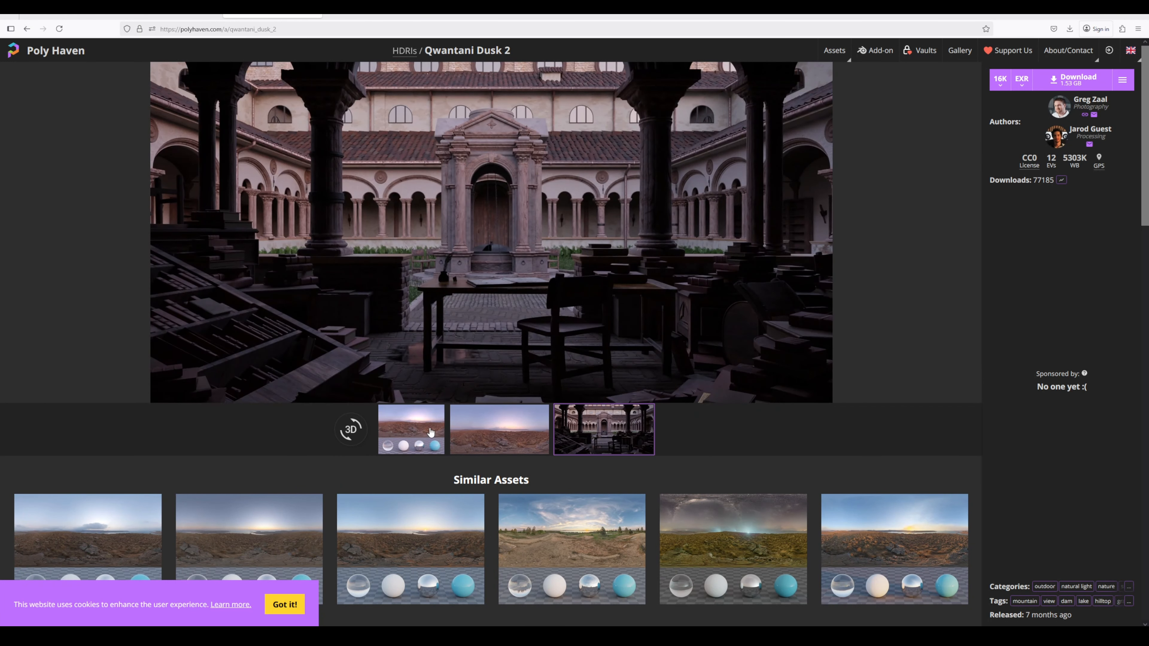
pyautogui.click(430, 432)
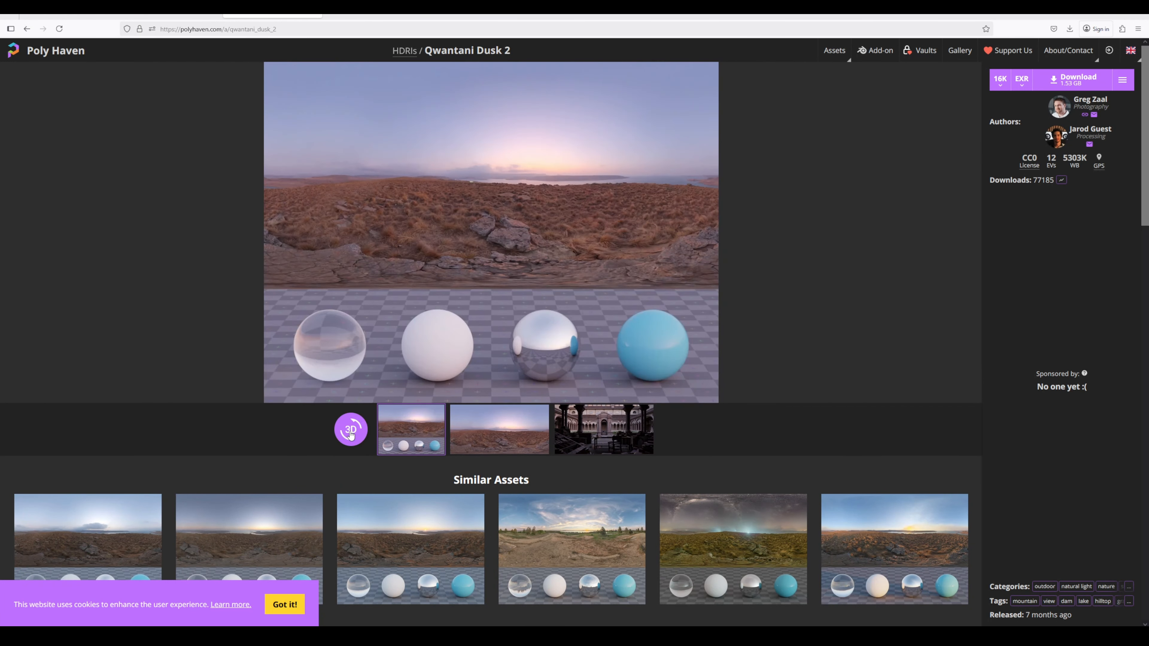
pyautogui.click(350, 431)
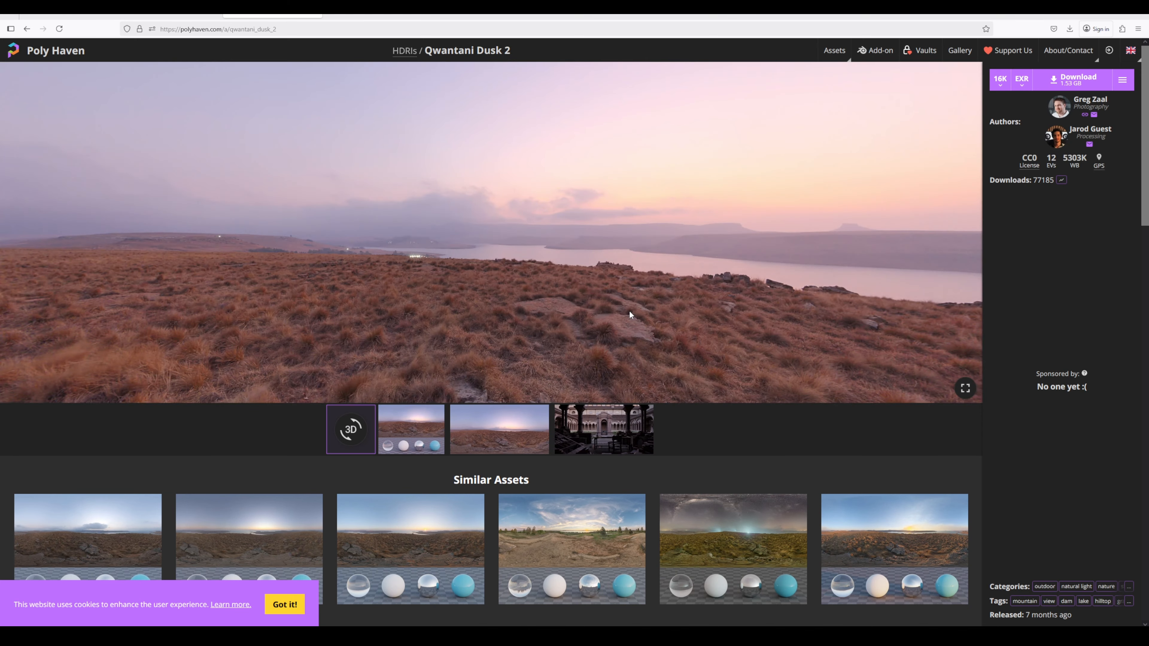
pyautogui.moveTo(629, 309); pyautogui.dragTo(587, 298)
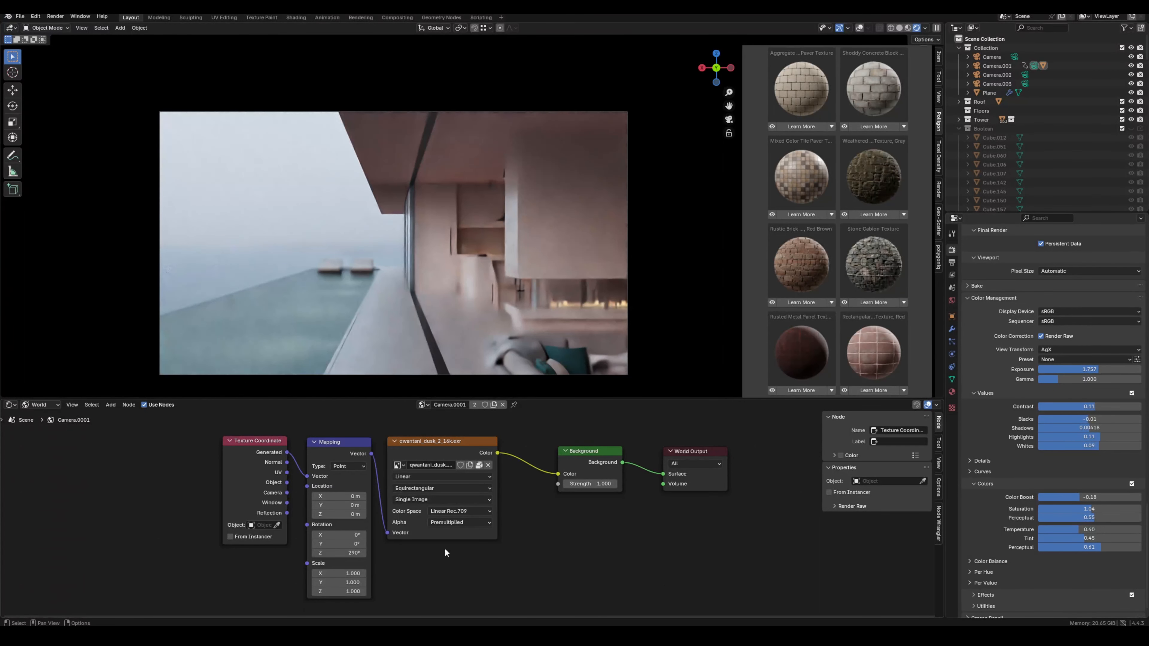
# - Set the Z rotation of the world's Mapping node to 100°
pyautogui.click(346, 553)
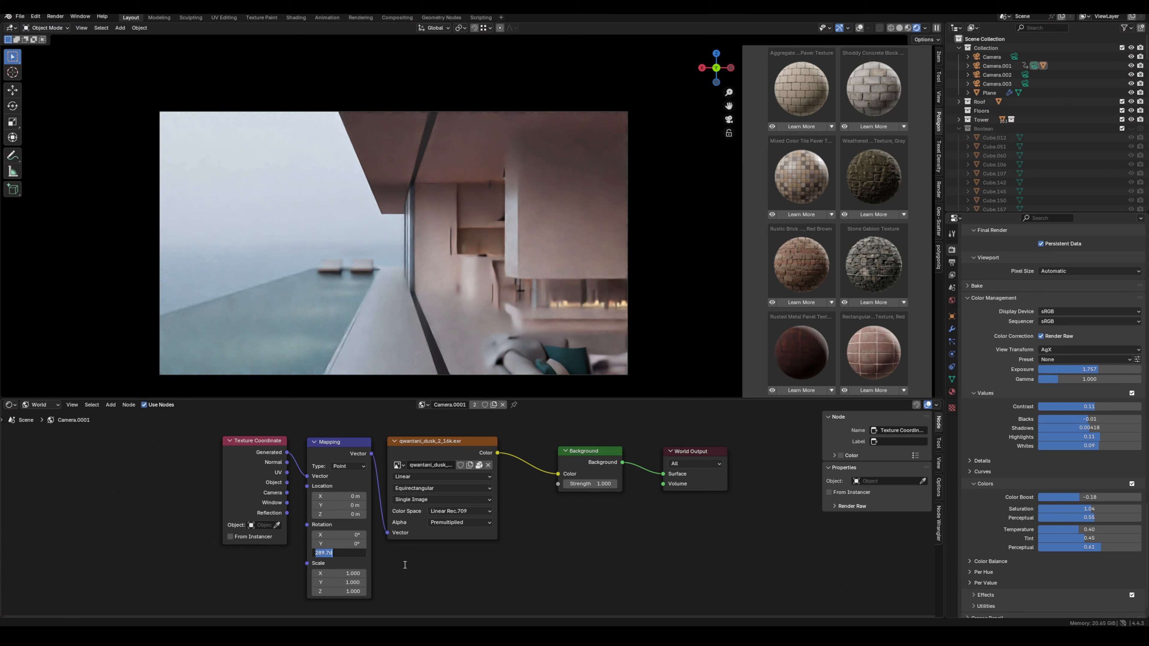
pyautogui.write('100')
pyautogui.press('Return')
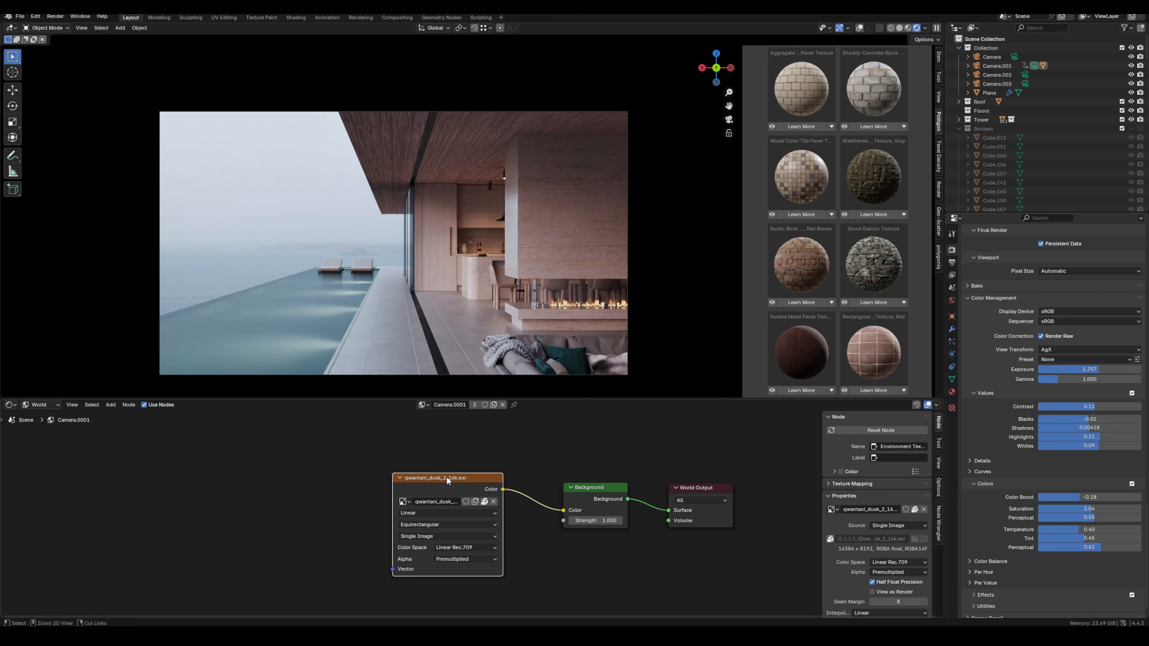
# - Add Mapping and Texture Coordinate nodes to the qwantani_dusk_2_16k.exr environment texture and set the mapping's Z rotation to 290°
pyautogui.hotkey('ctrl', 't')
pyautogui.moveTo(335, 508); pyautogui.dragTo(295, 455)
pyautogui.click(349, 525)
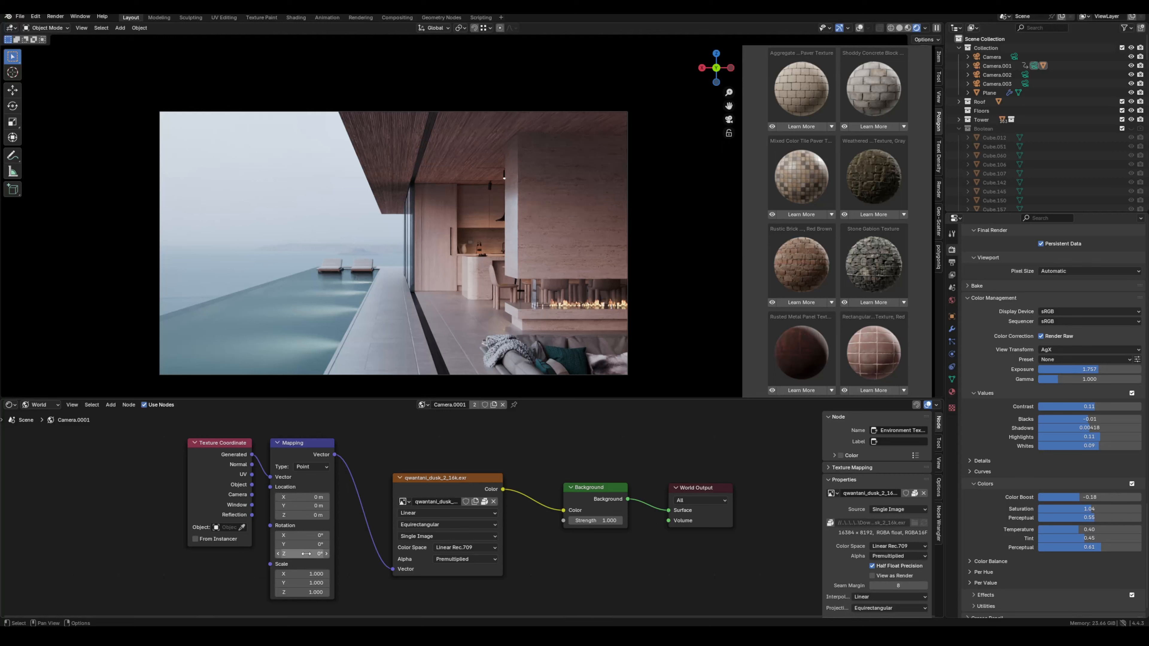
pyautogui.click(325, 555)
pyautogui.write('290')
pyautogui.press('Return')
# - Search the add-on preferences for "node" and expand the Node Wrangler entry
pyautogui.click(36, 16)
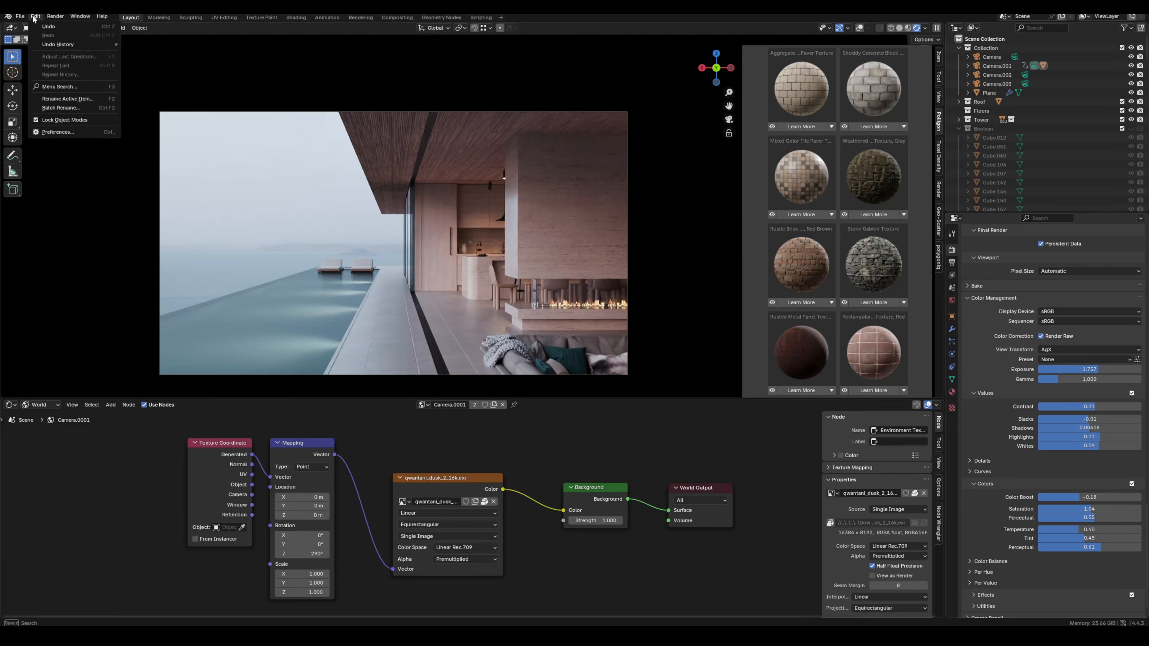
pyautogui.click(50, 132)
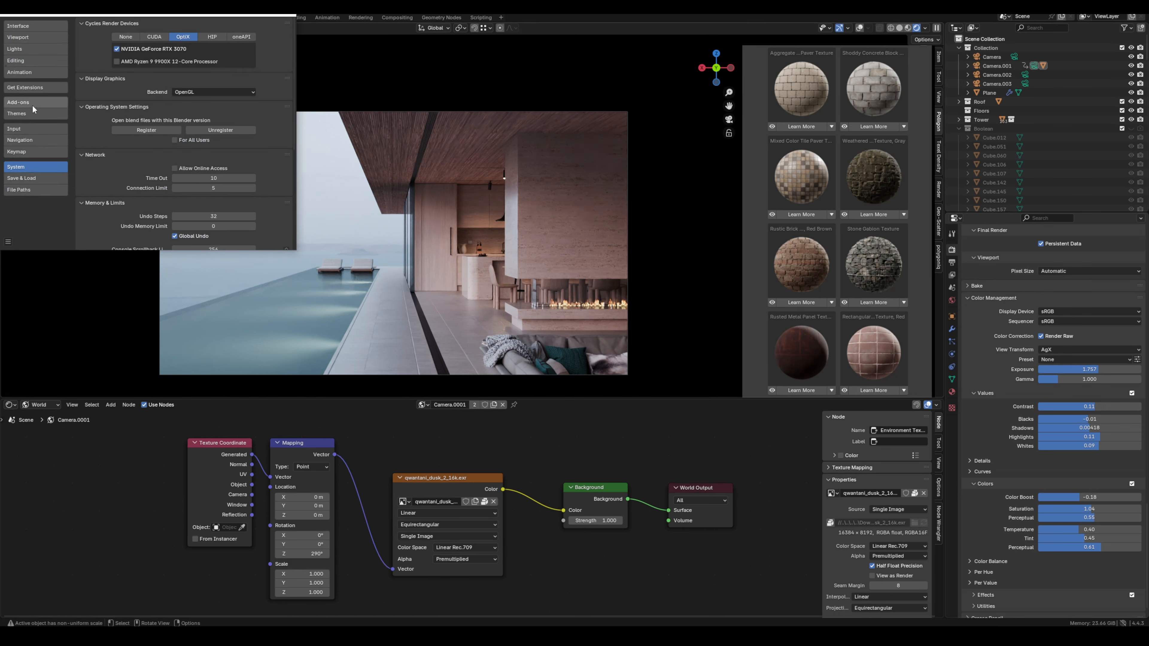
pyautogui.click(66, 99)
pyautogui.click(171, 25)
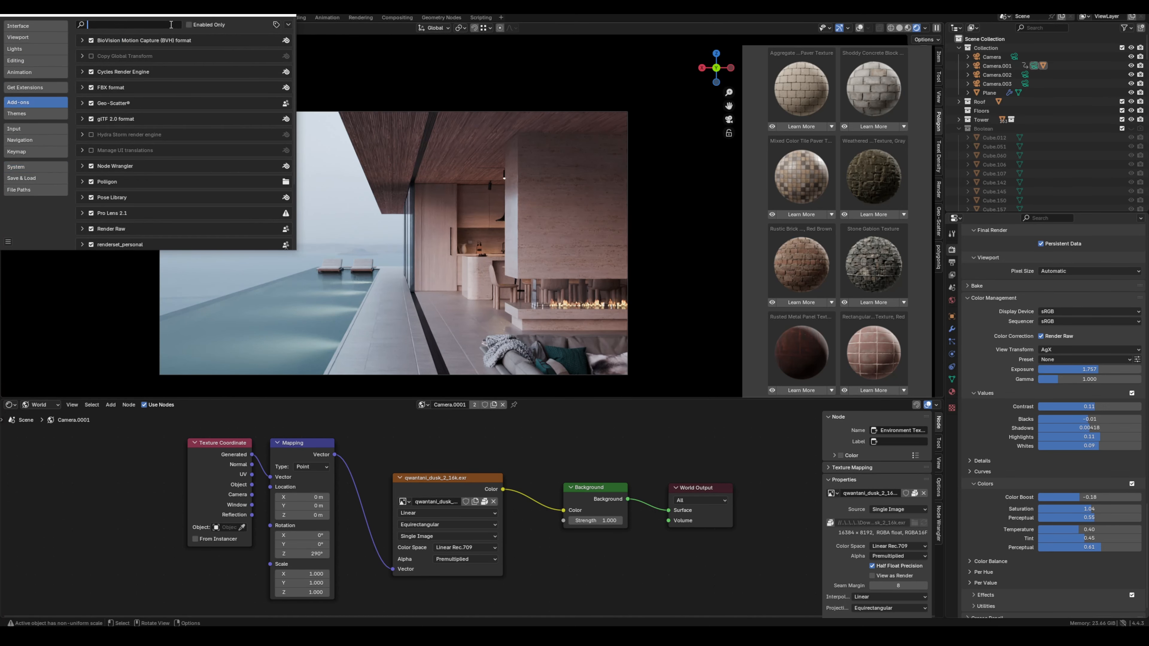
pyautogui.write('node')
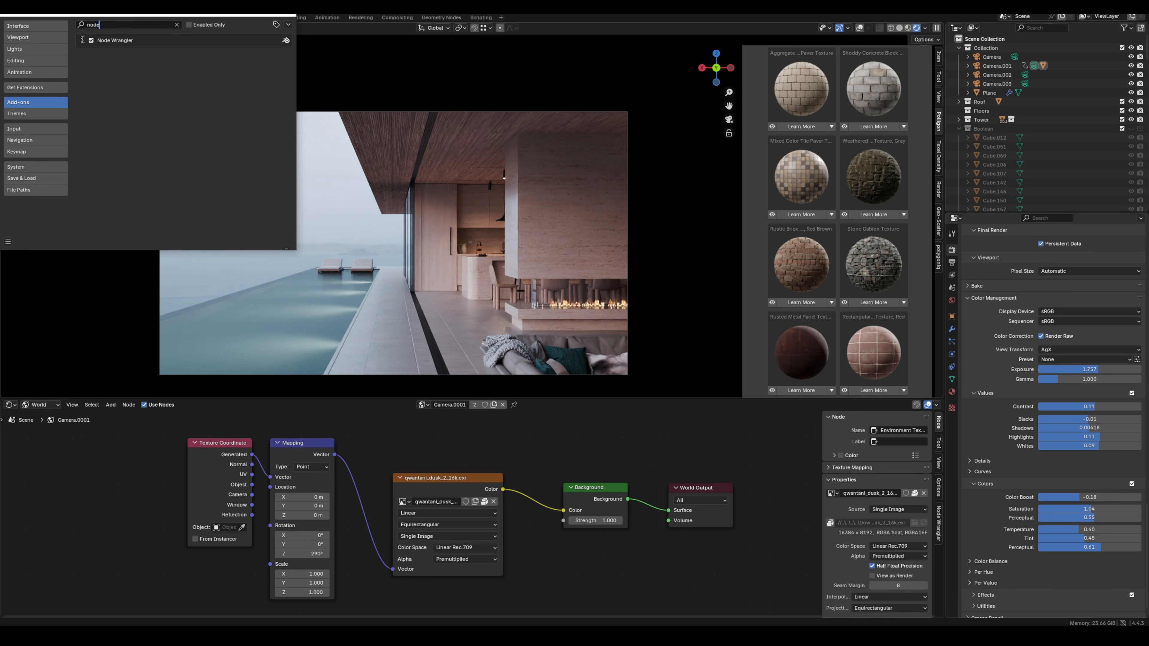
pyautogui.click(82, 40)
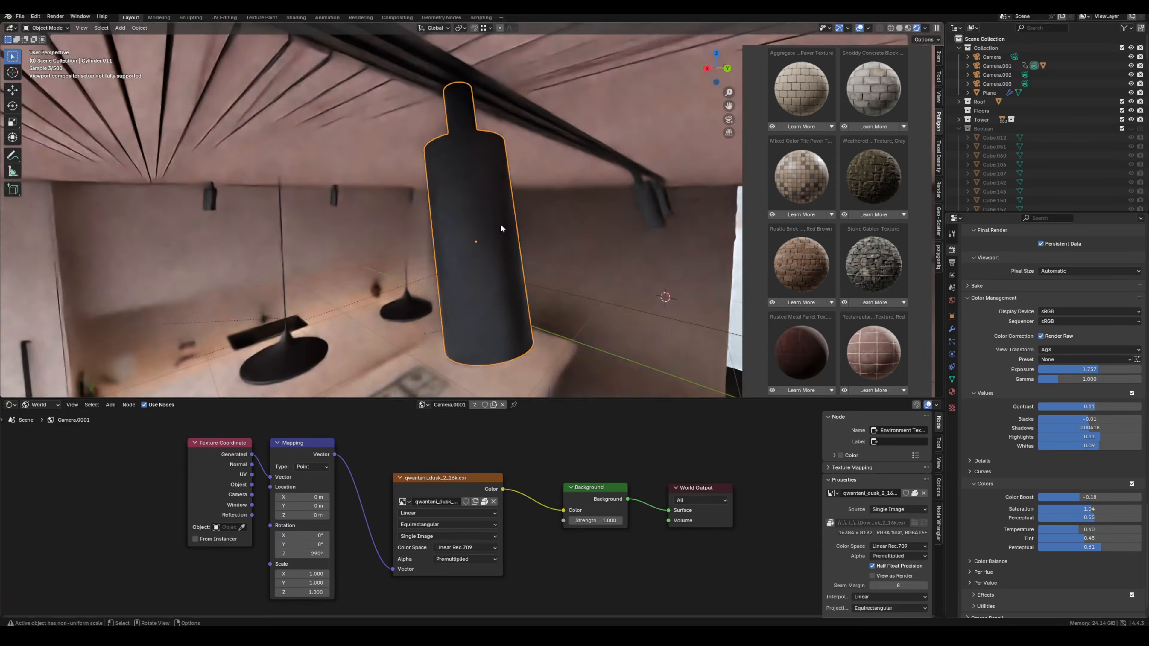
# - Examine the ceiling track spotlights and the pendant lights from below
pyautogui.moveTo(500, 223); pyautogui.dragTo(499, 174, button='middle')
pyautogui.scroll(-4, 499, 174)
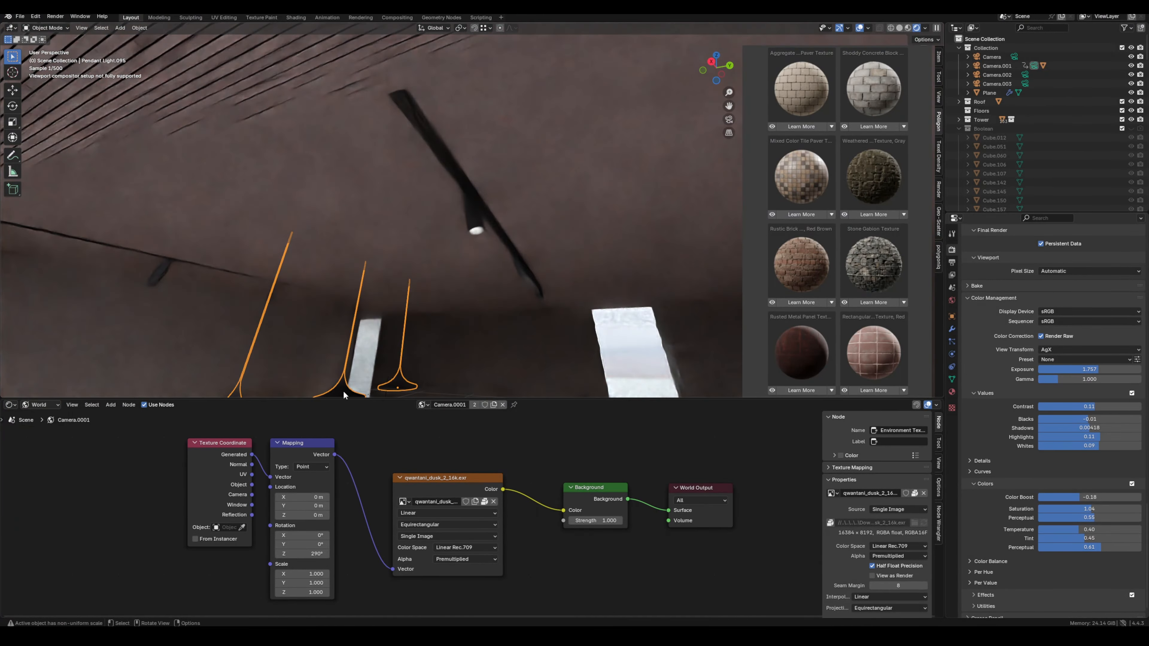
pyautogui.keyDown('shift'); pyautogui.moveTo(343, 391); pyautogui.dragTo(506, 267, button='middle'); pyautogui.keyUp('shift')
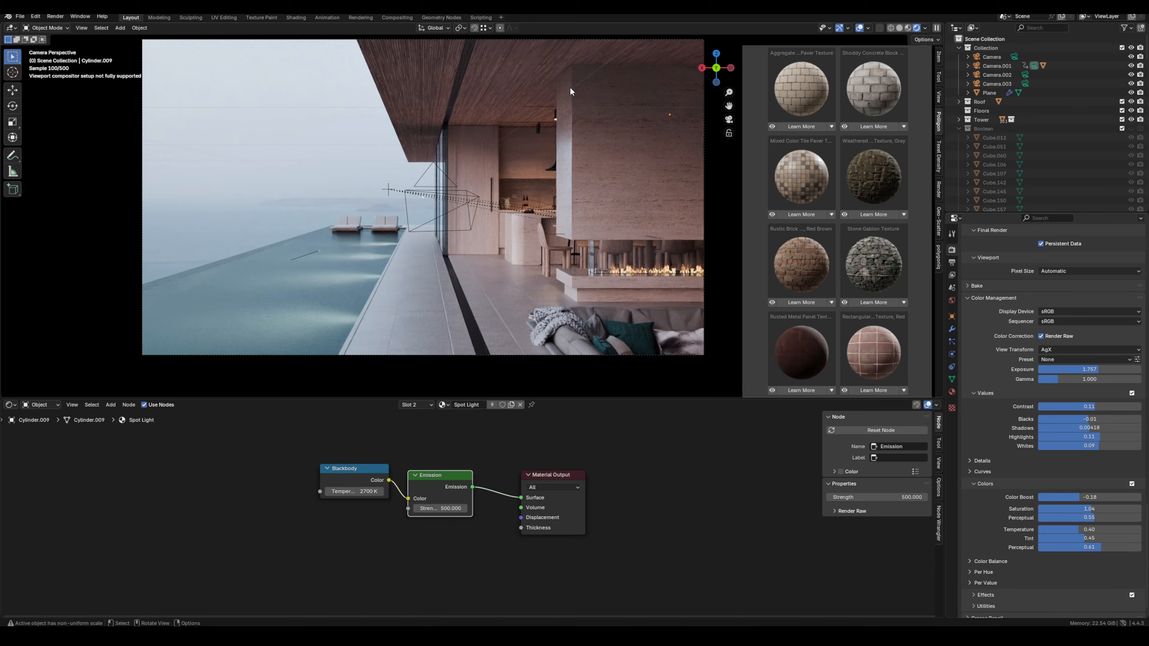
# - Hide the overlays, look at the building and stone tower from outside, and return to the camera view
pyautogui.hotkey('shift', 'alt', 'z')
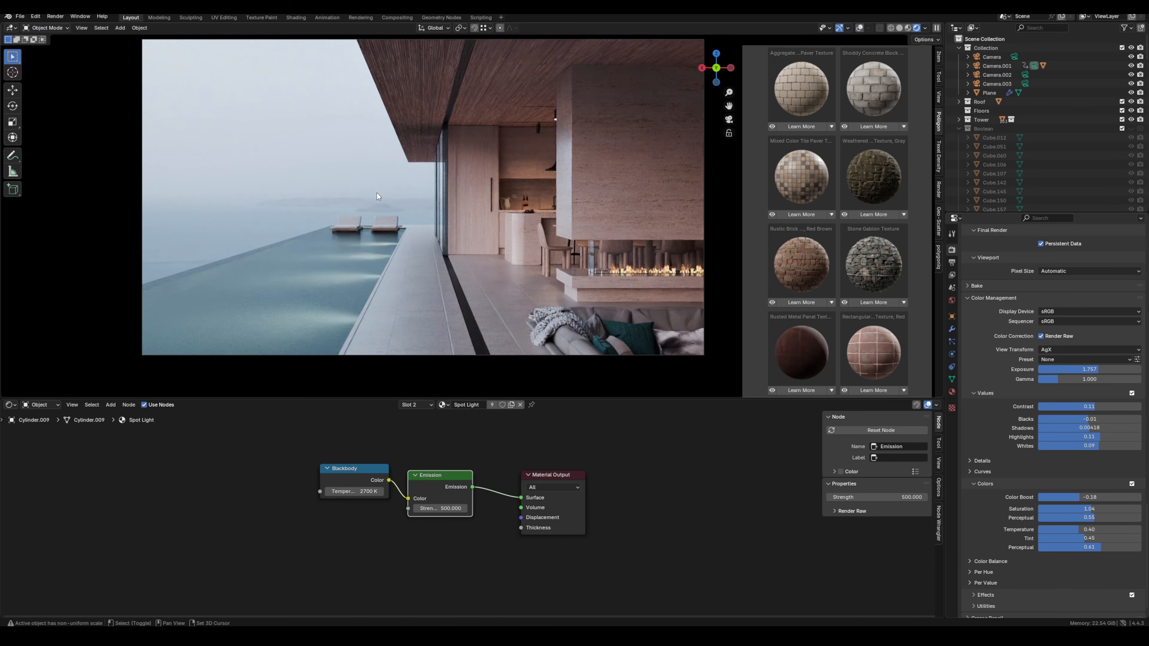
pyautogui.moveTo(425, 203); pyautogui.dragTo(575, 304, button='middle')
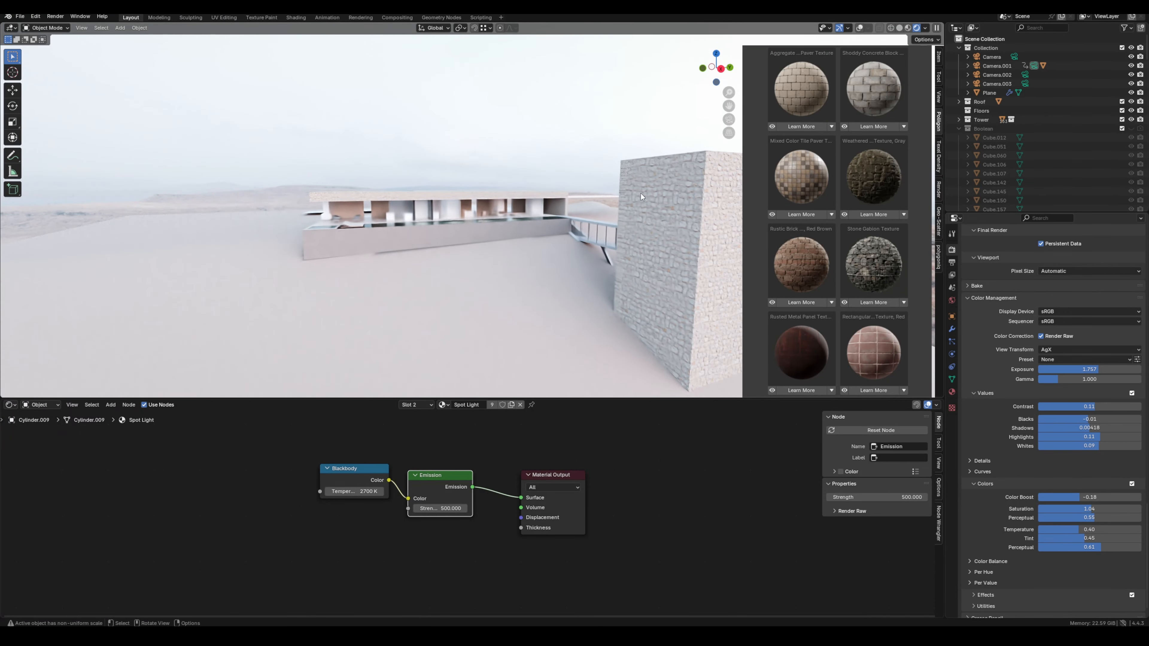
pyautogui.press('KP_0')
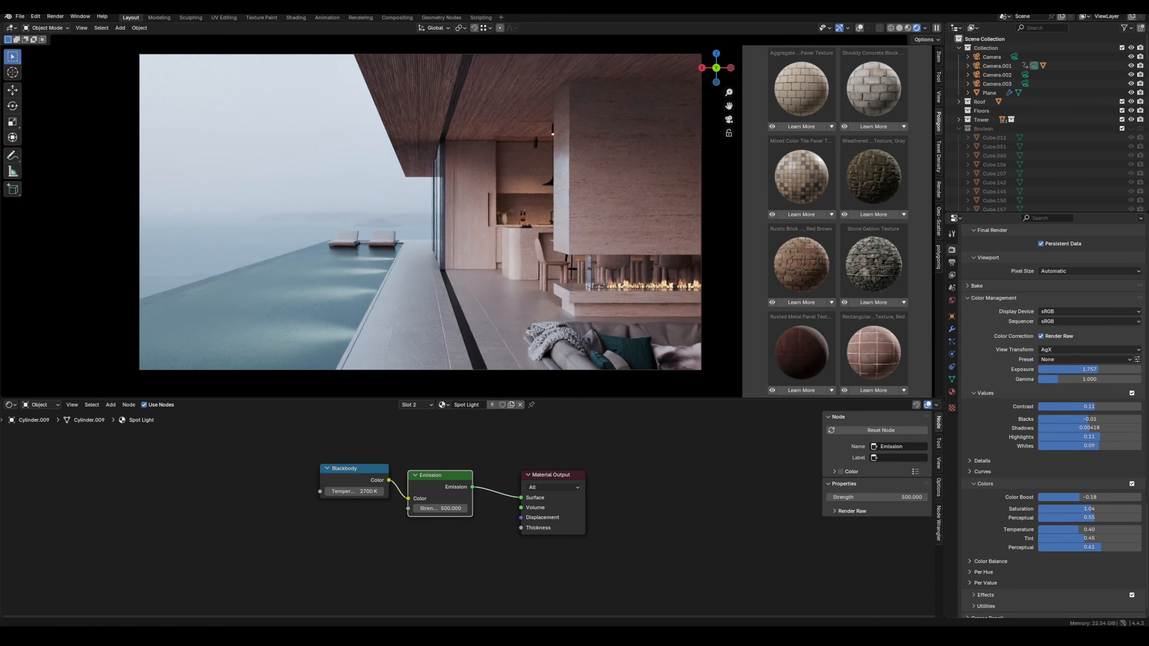
# - Show the viewport overlays and select the slatted wooden ceiling to display its Wooden_Planks.001 material nodes
pyautogui.hotkey('shift', 'alt', 'z')
pyautogui.click(433, 92)
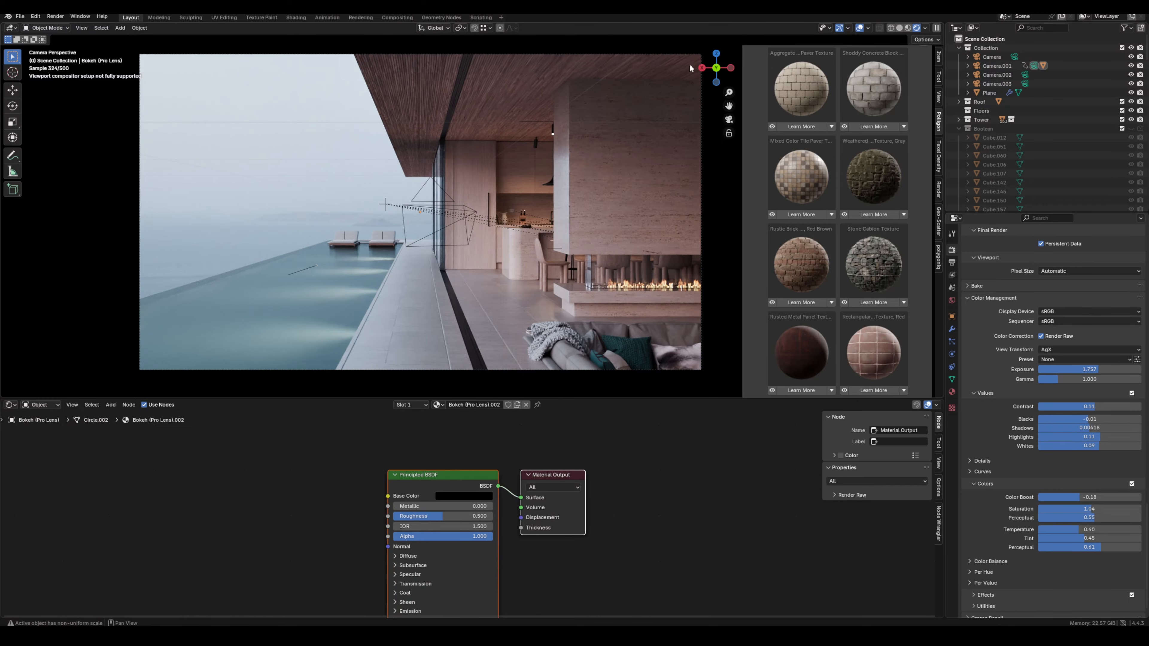
pyautogui.click(407, 95)
pyautogui.moveTo(425, 183); pyautogui.dragTo(429, 316, button='middle')
pyautogui.scroll(-4, 477, 512)
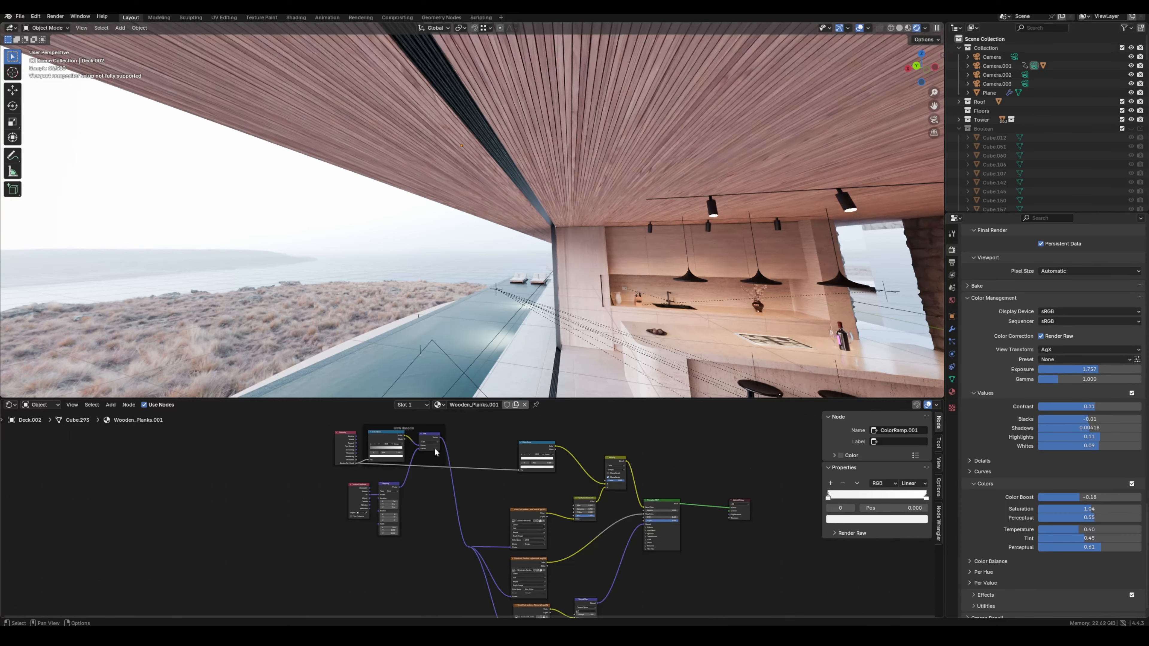
# - Enlarge the shader editor and frame the UVW Random group with its Geometry, Color Ramp and Add nodes
pyautogui.moveTo(436, 454); pyautogui.dragTo(444, 501, button='middle')
pyautogui.scroll(5, 452, 518)
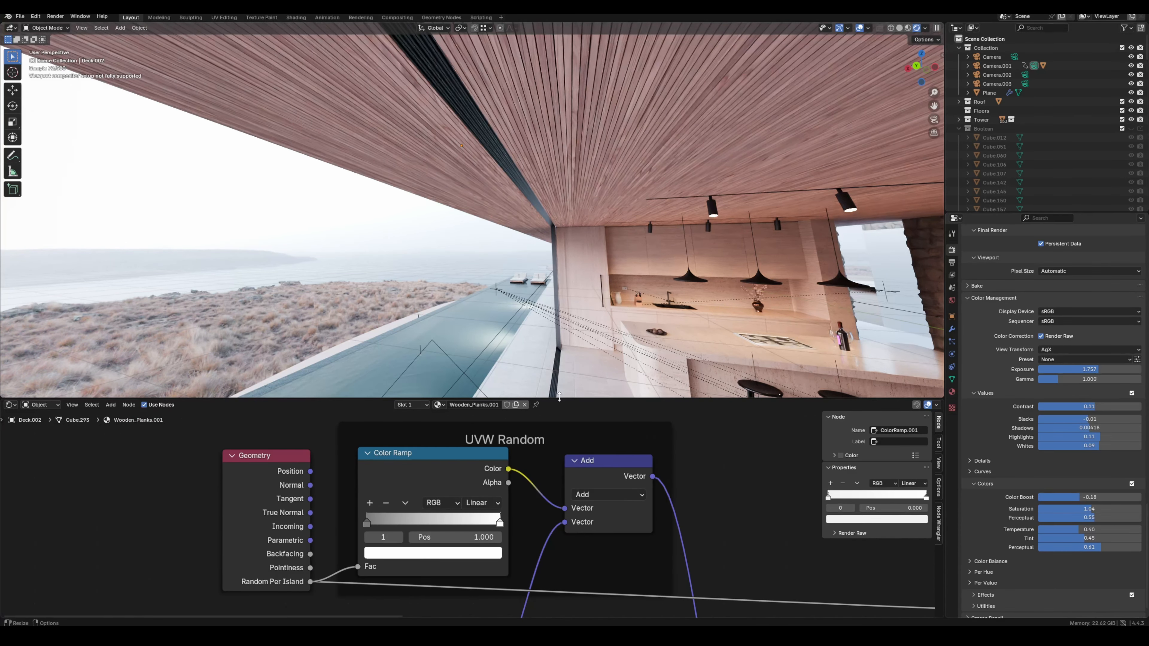
pyautogui.moveTo(578, 299); pyautogui.dragTo(579, 241)
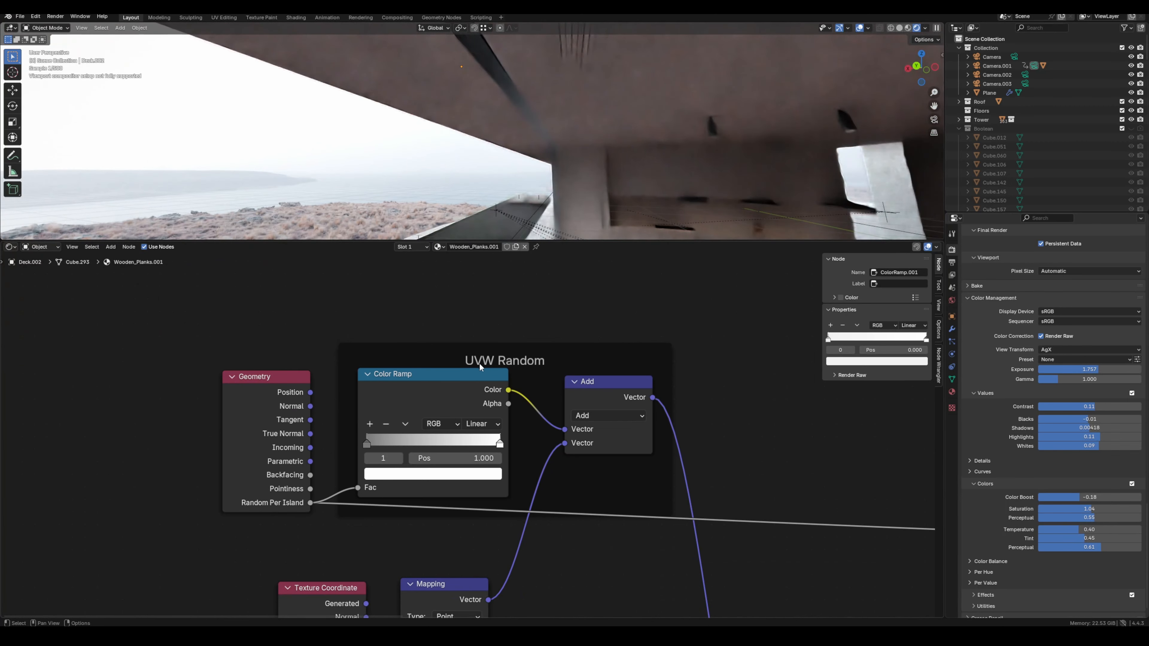
pyautogui.moveTo(516, 436); pyautogui.dragTo(508, 381, button='middle')
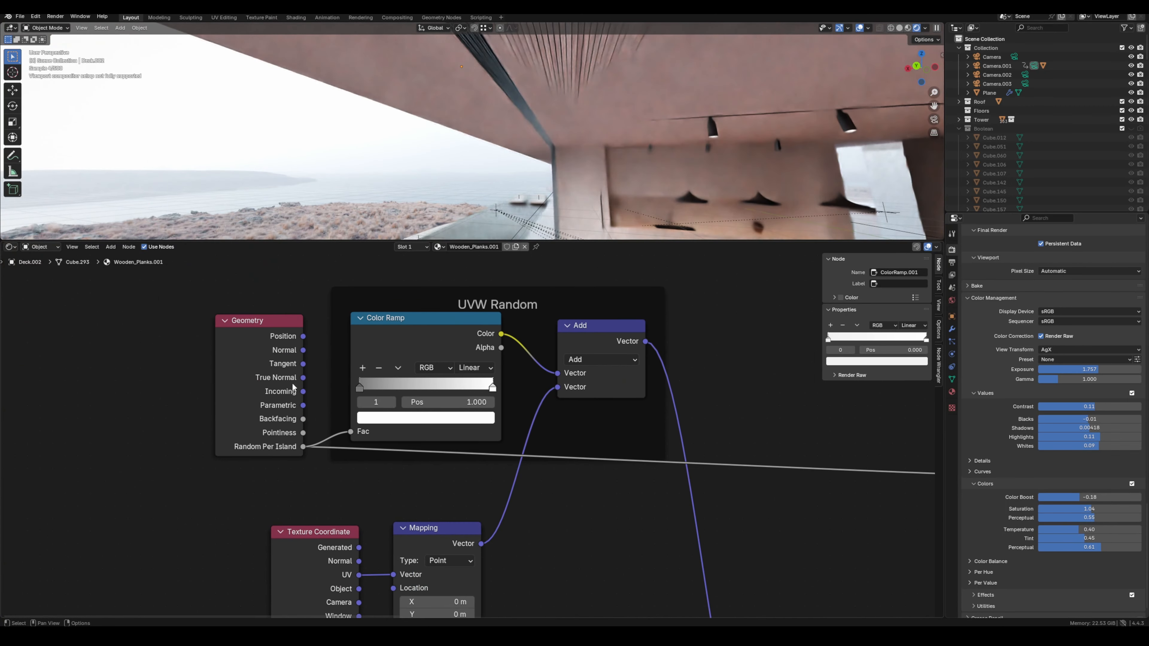
# - Inspect the colour values of both stops on the UVW Random group's Color Ramp
pyautogui.click(360, 387)
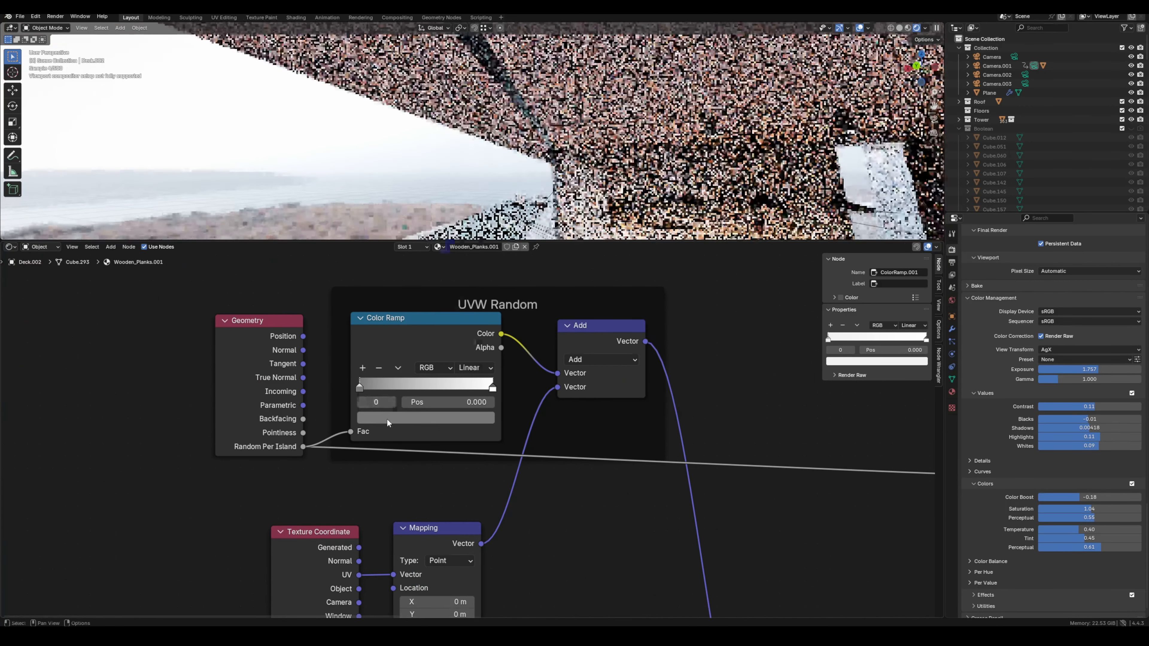
pyautogui.click(430, 419)
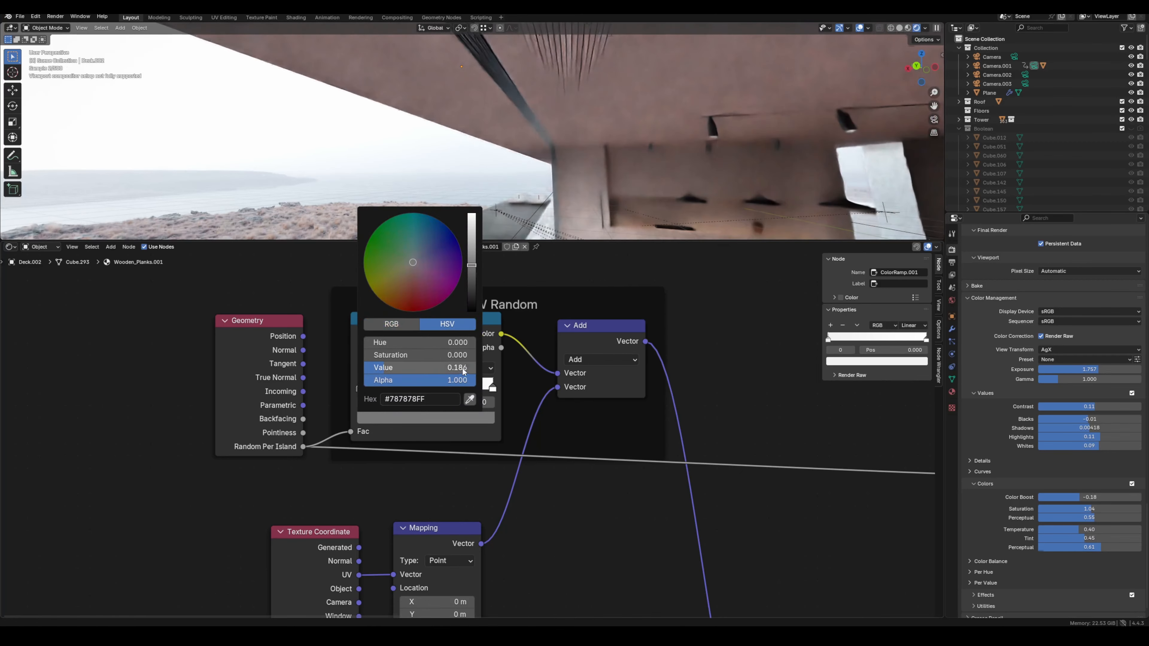
pyautogui.click(492, 387)
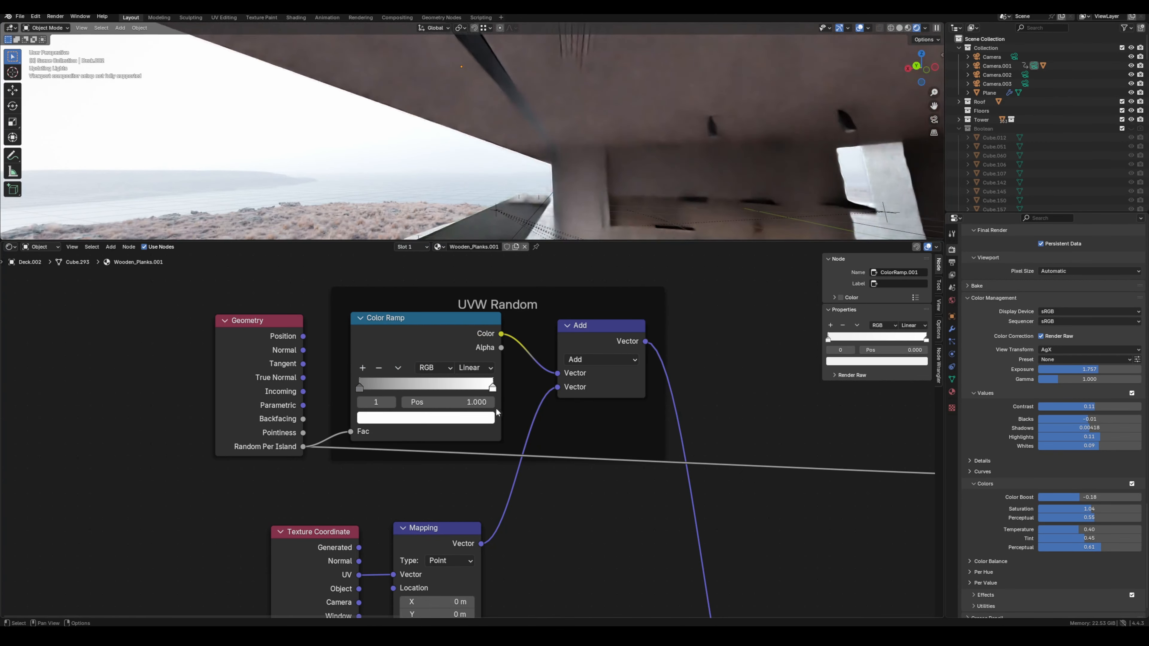
pyautogui.click(489, 418)
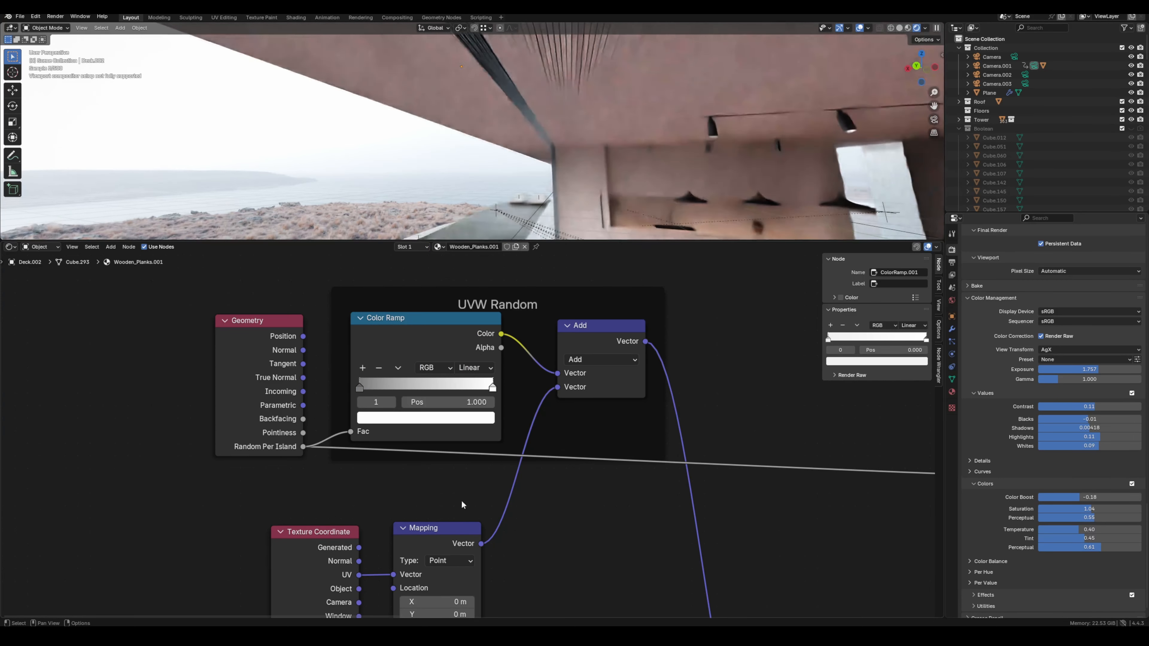
# - Examine how the Texture Coordinate and Mapping nodes feed the Add node in the UVW Random group
pyautogui.moveTo(388, 561); pyautogui.dragTo(386, 398, button='middle')
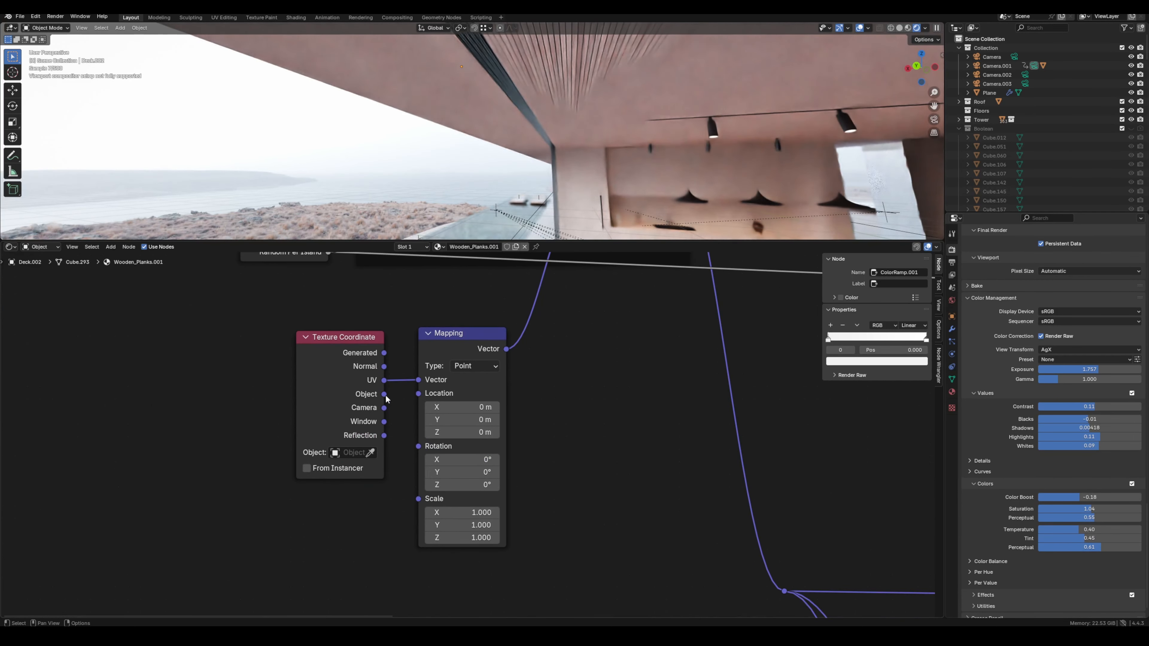
pyautogui.moveTo(520, 349); pyautogui.dragTo(357, 571, button='middle')
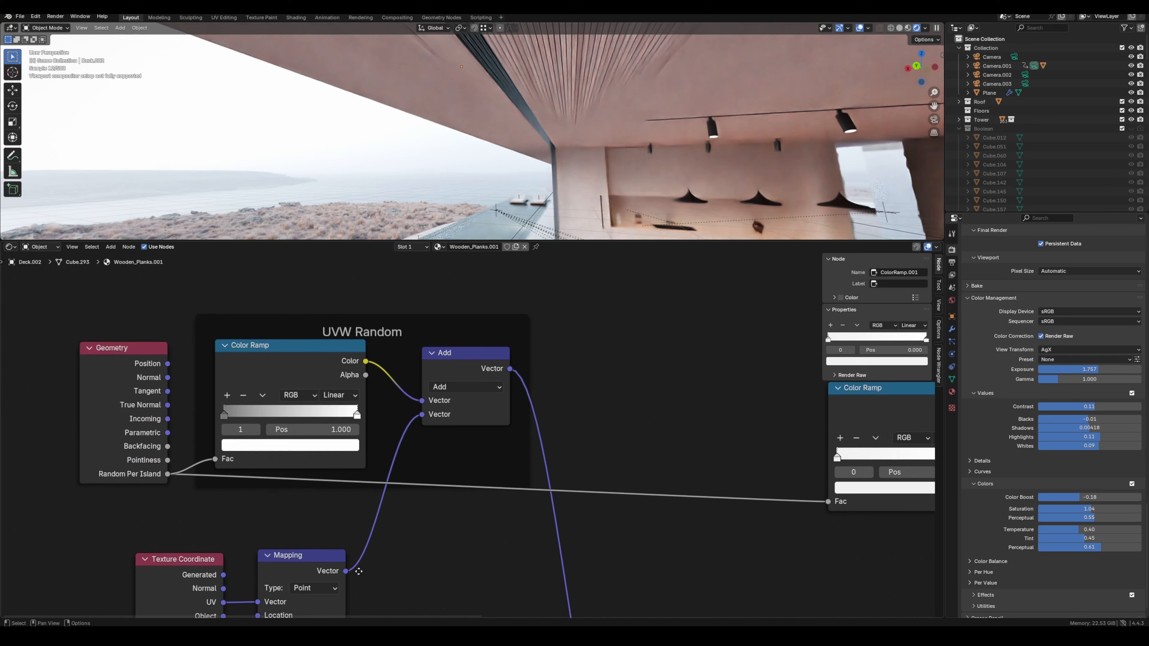
pyautogui.scroll(2, 516, 402)
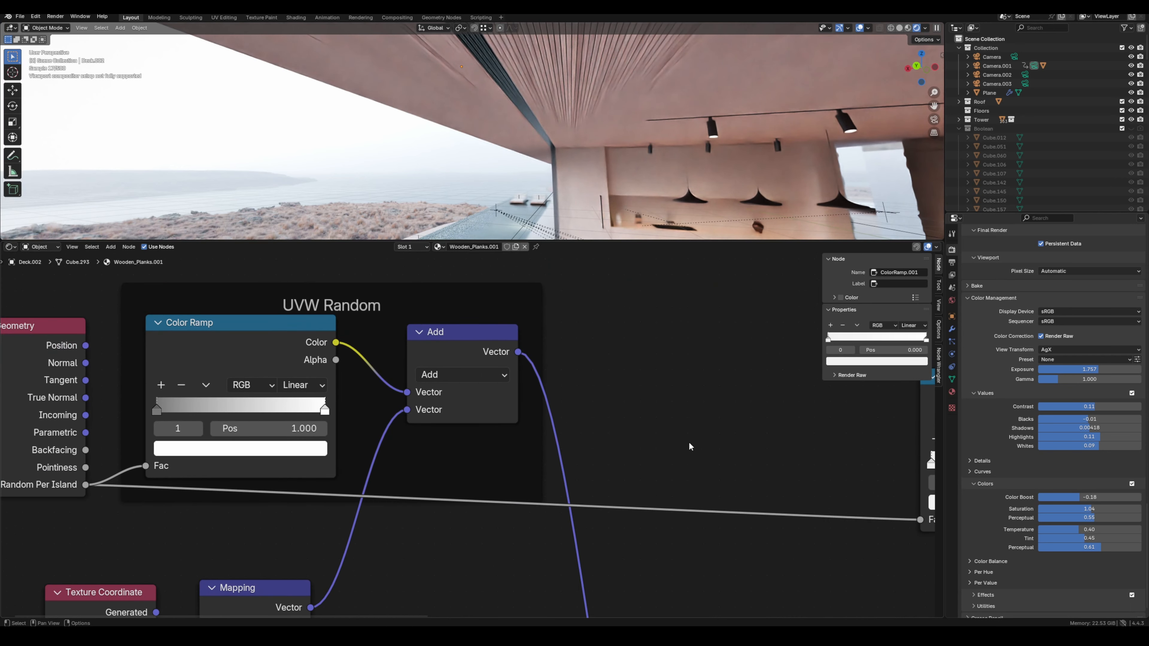
pyautogui.scroll(-1, 353, 344)
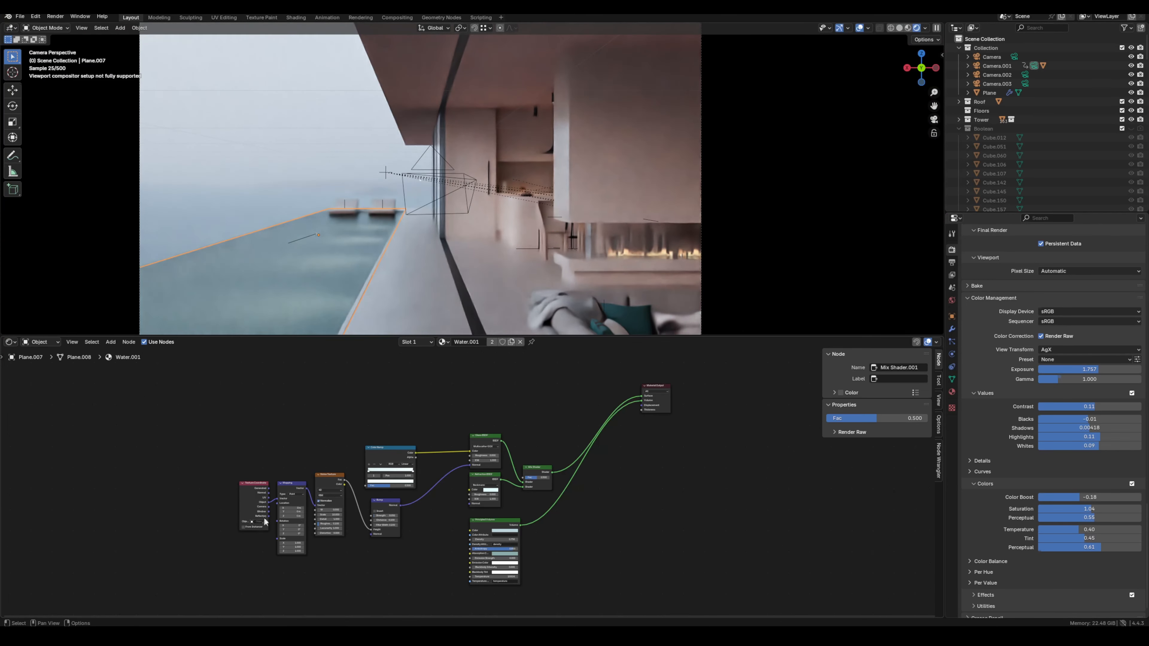
# - Examine the Water.001 material's node network and inspect the colour of the first stop on its Color Ramp
pyautogui.scroll(3, 253, 525)
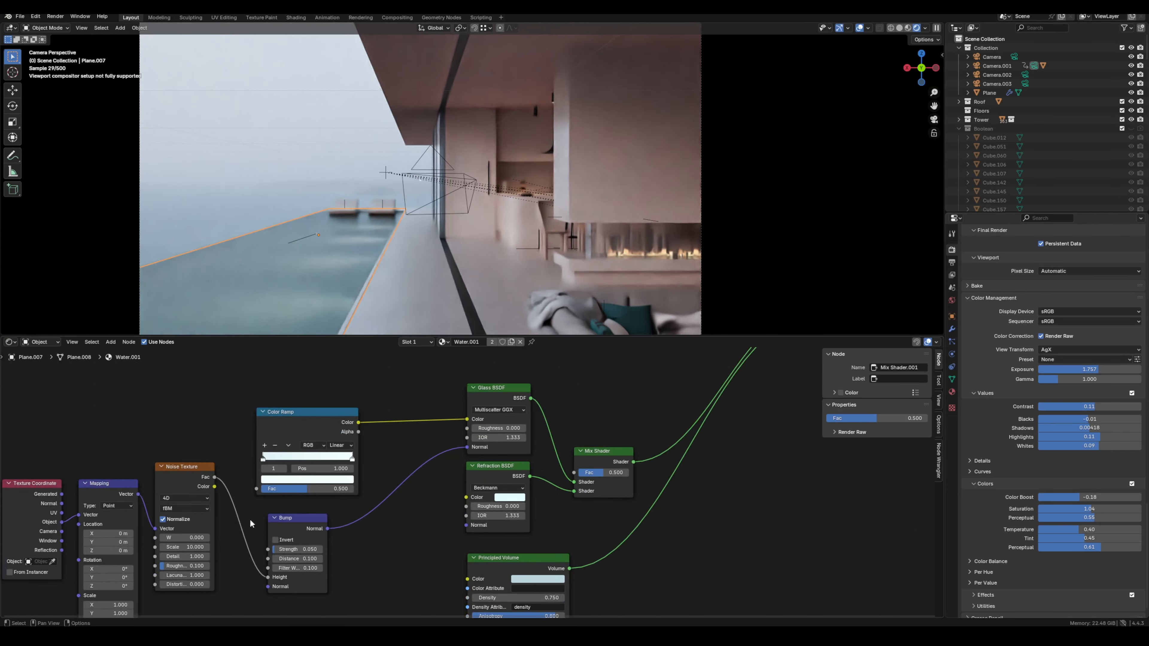
pyautogui.moveTo(260, 506); pyautogui.dragTo(440, 467, button='middle')
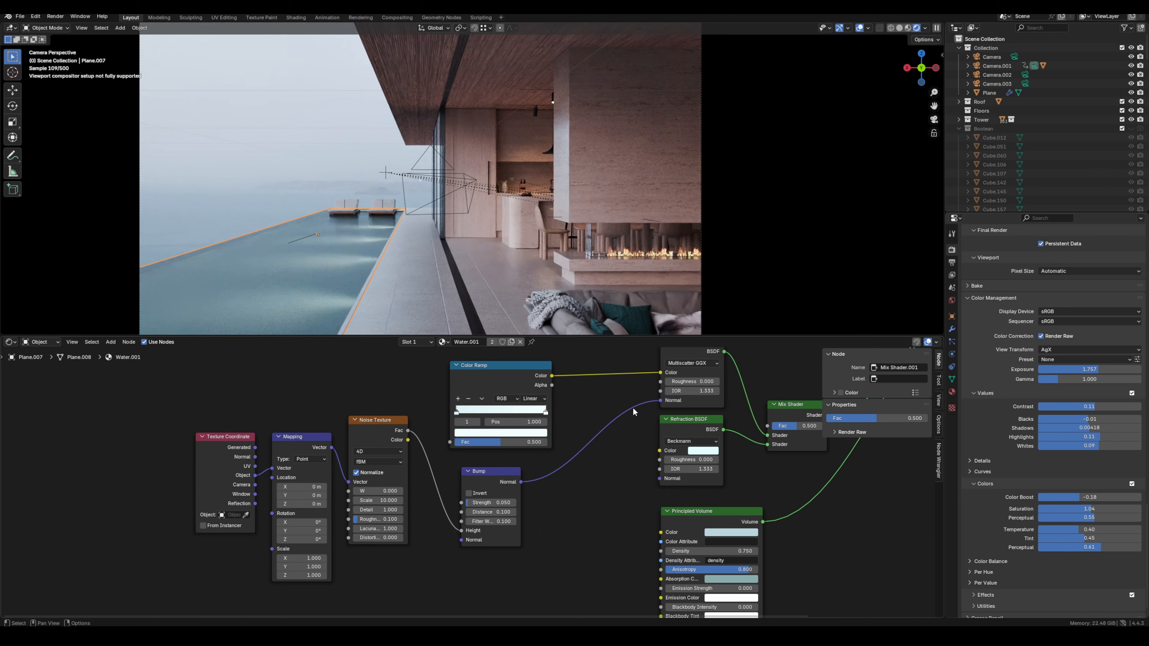
pyautogui.moveTo(649, 398); pyautogui.dragTo(635, 424, button='middle')
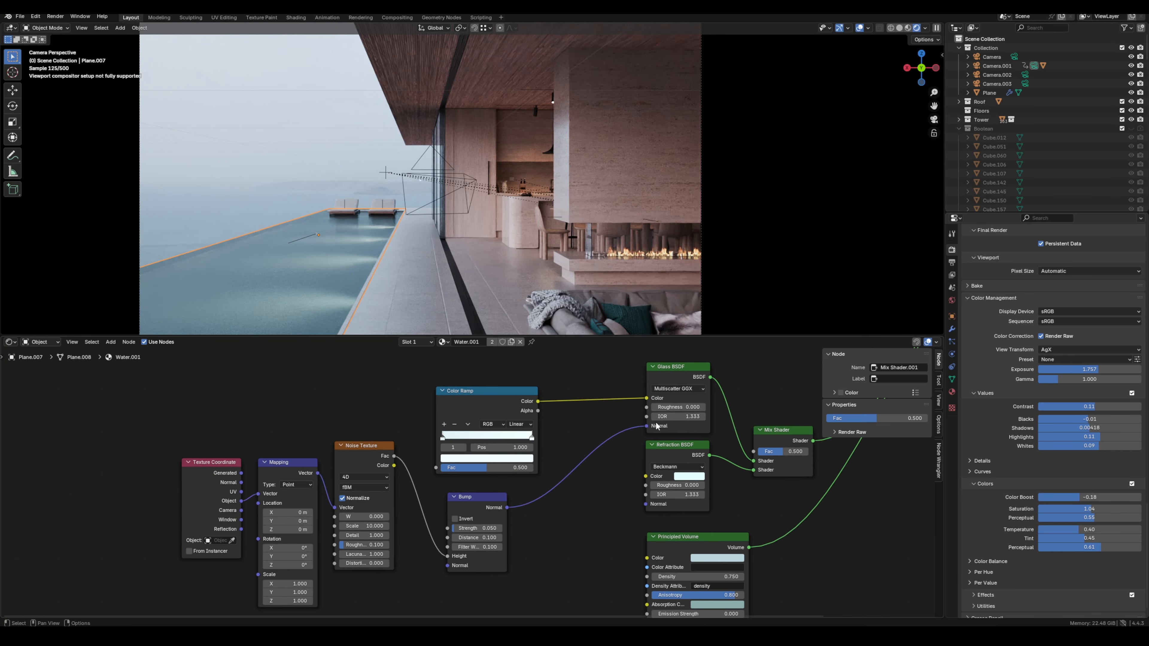
pyautogui.click(443, 438)
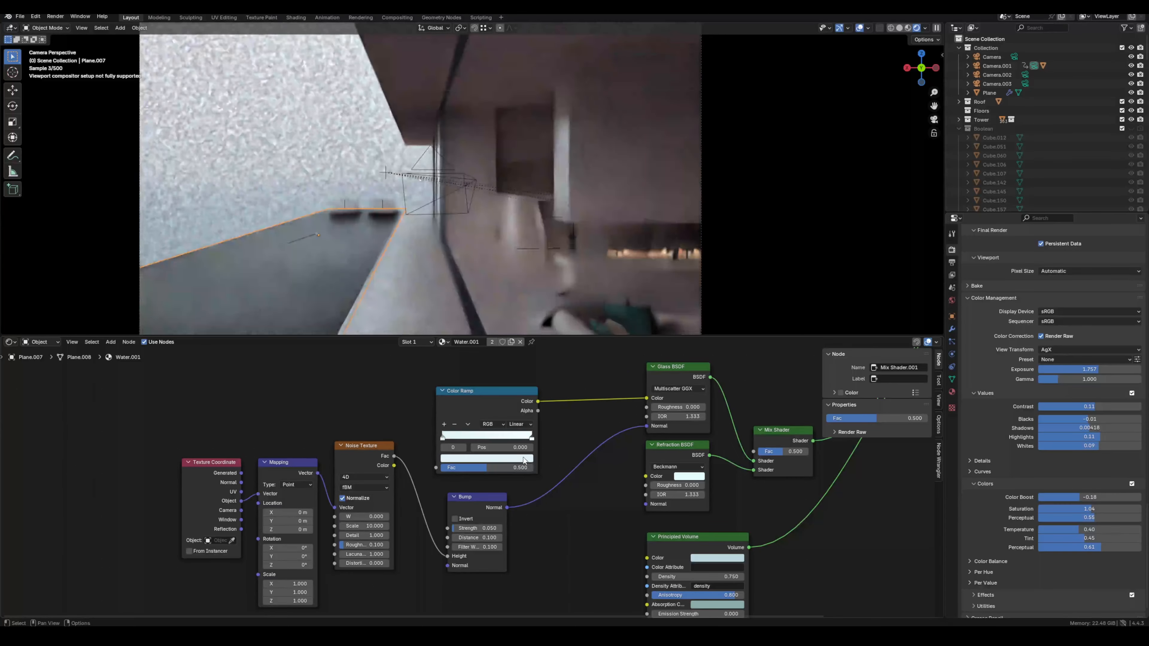
pyautogui.click(524, 459)
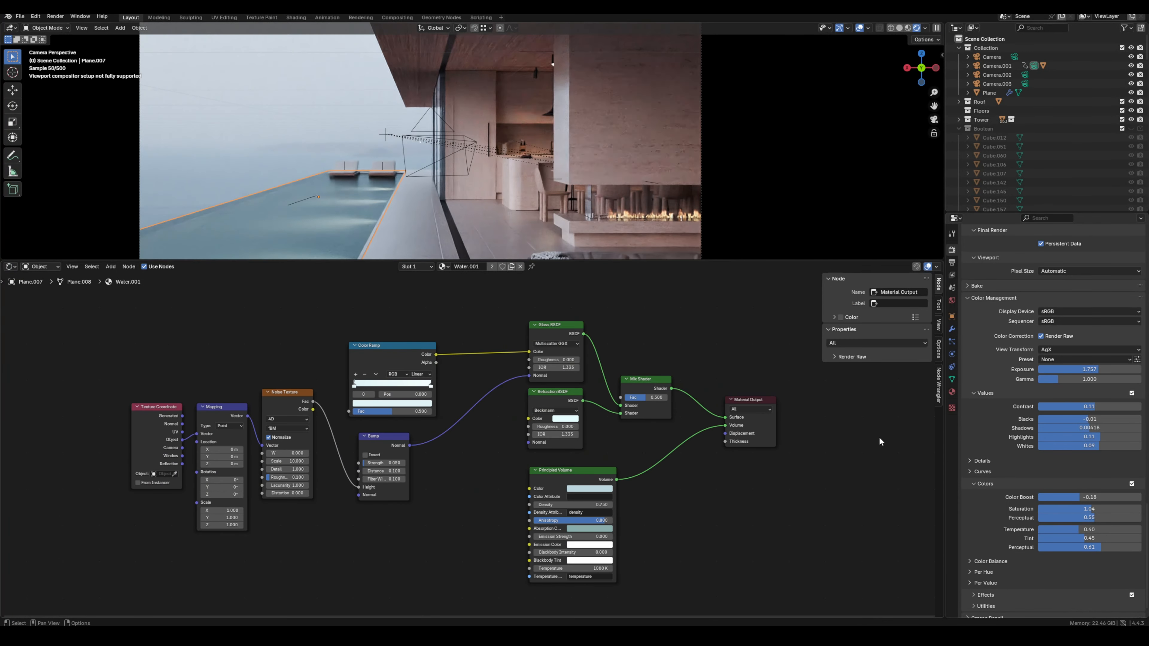
# - Inspect the shadow caustics options of the world, the water plane and the pool object Cube.071, with viewport overlays shown
pyautogui.click(952, 300)
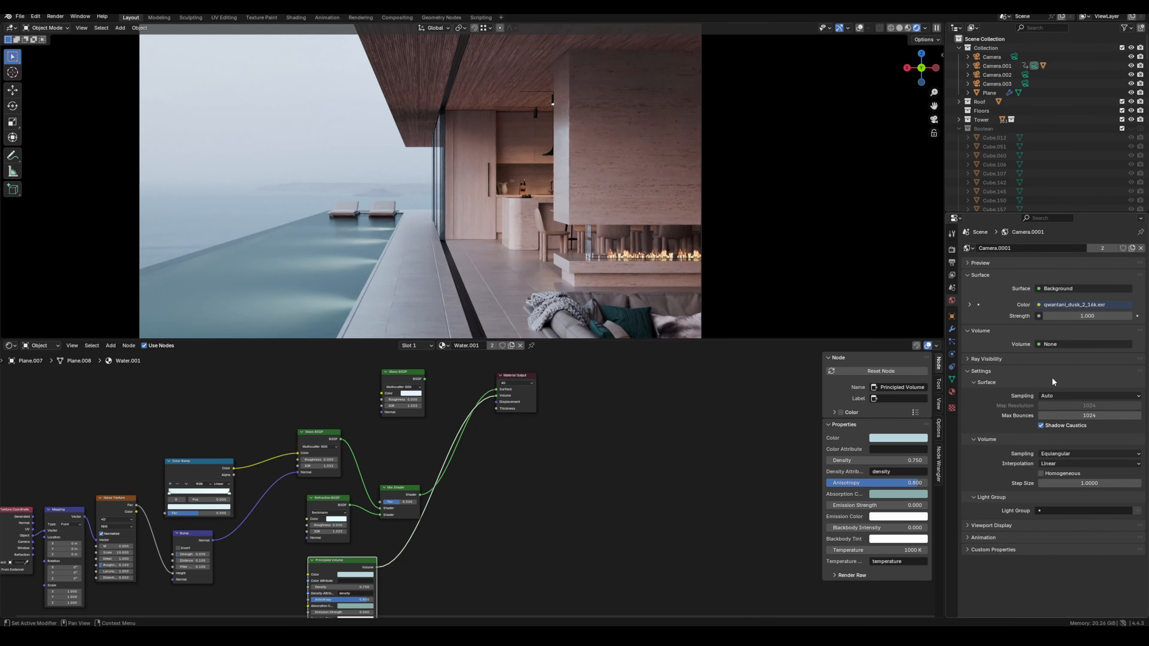
pyautogui.click(860, 28)
pyautogui.click(952, 316)
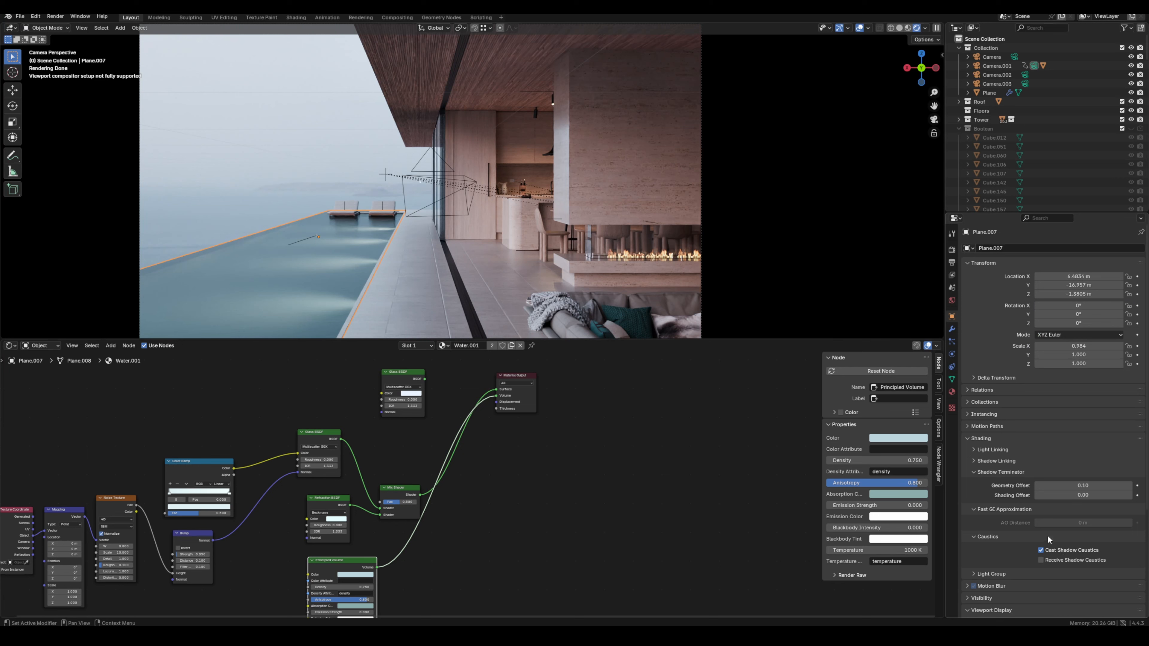
pyautogui.click(260, 258)
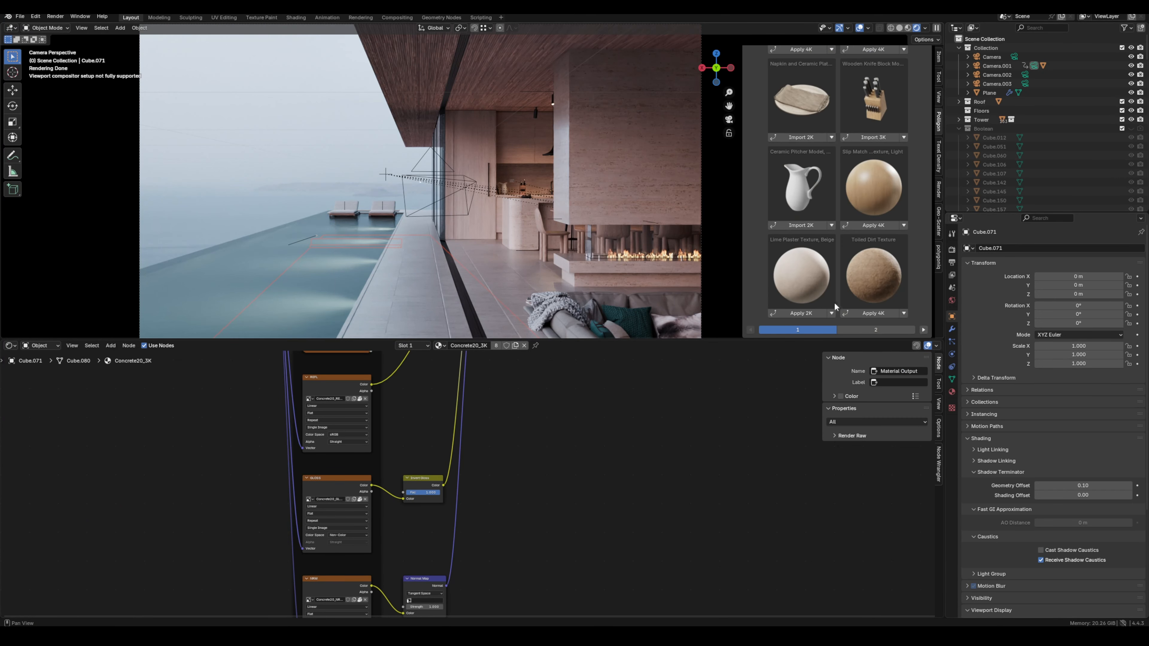
# - Browse both pages of imported Poliigon assets with the category set to All Assets
pyautogui.click(871, 328)
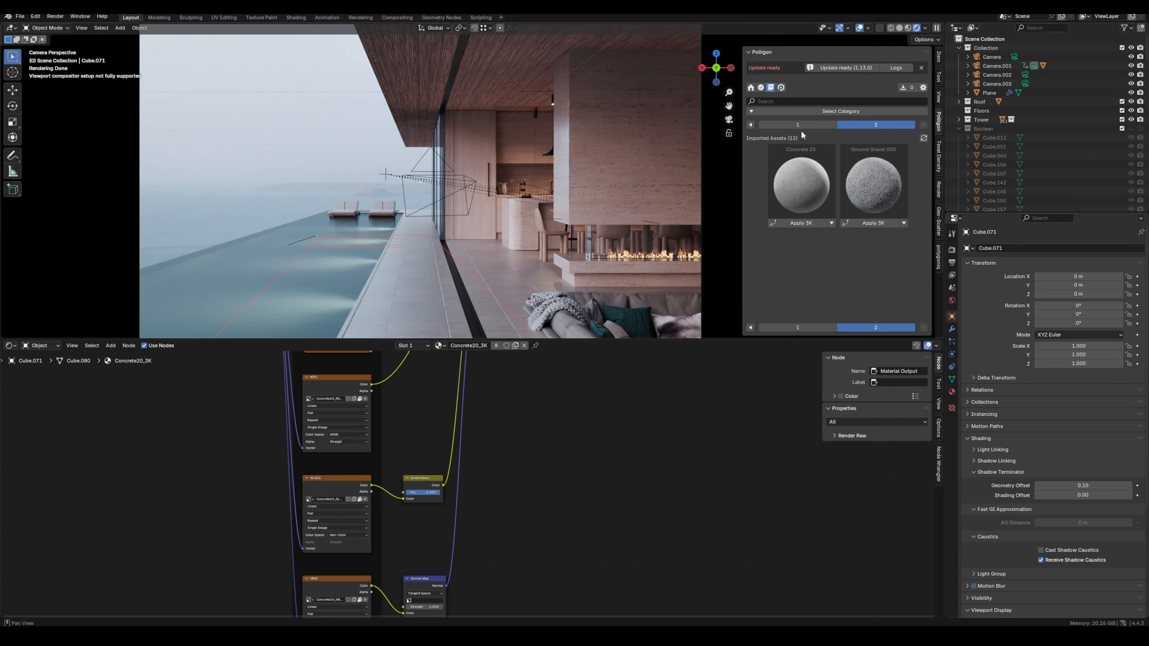
pyautogui.click(803, 111)
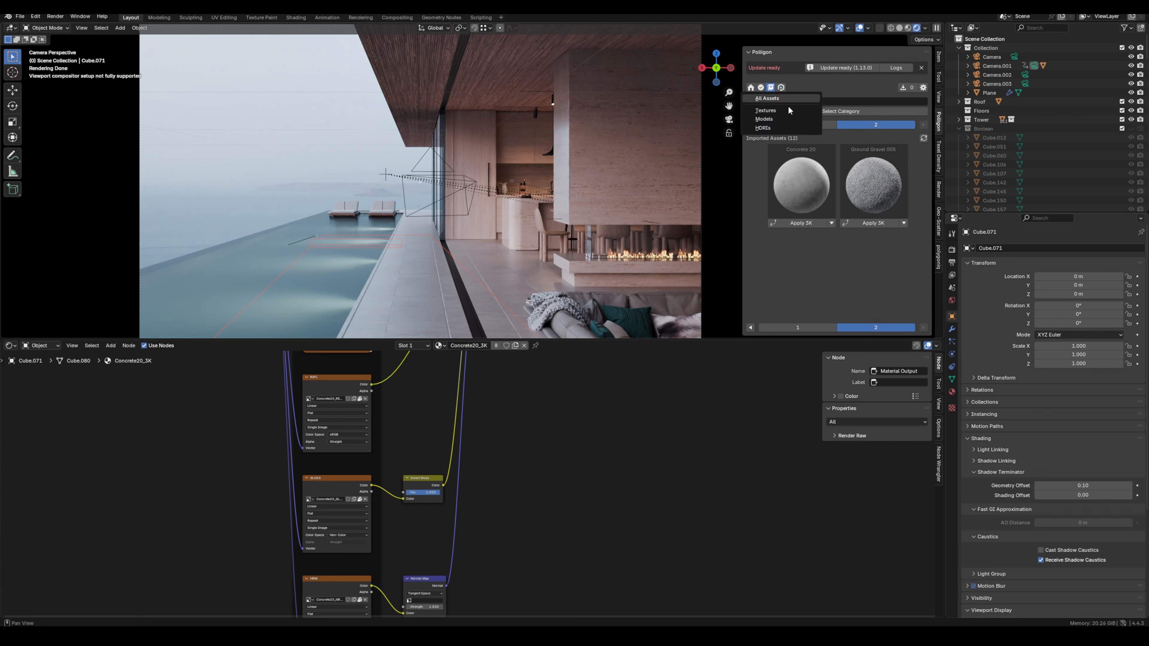
pyautogui.click(788, 102)
pyautogui.scroll(-12, 853, 189)
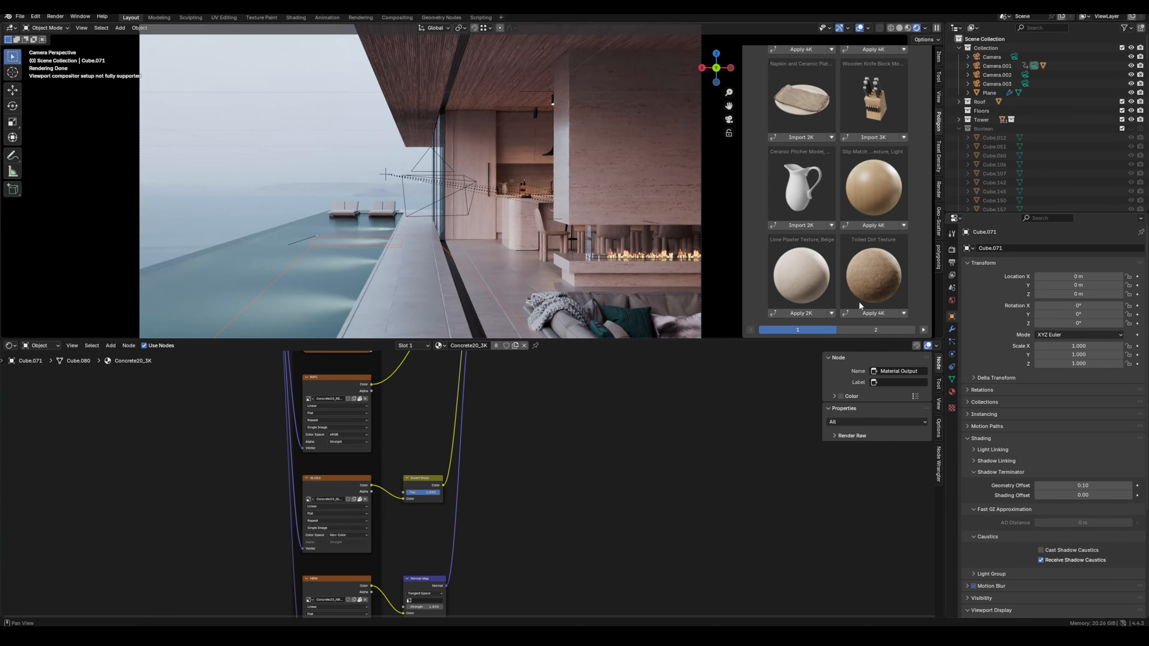
pyautogui.click(923, 330)
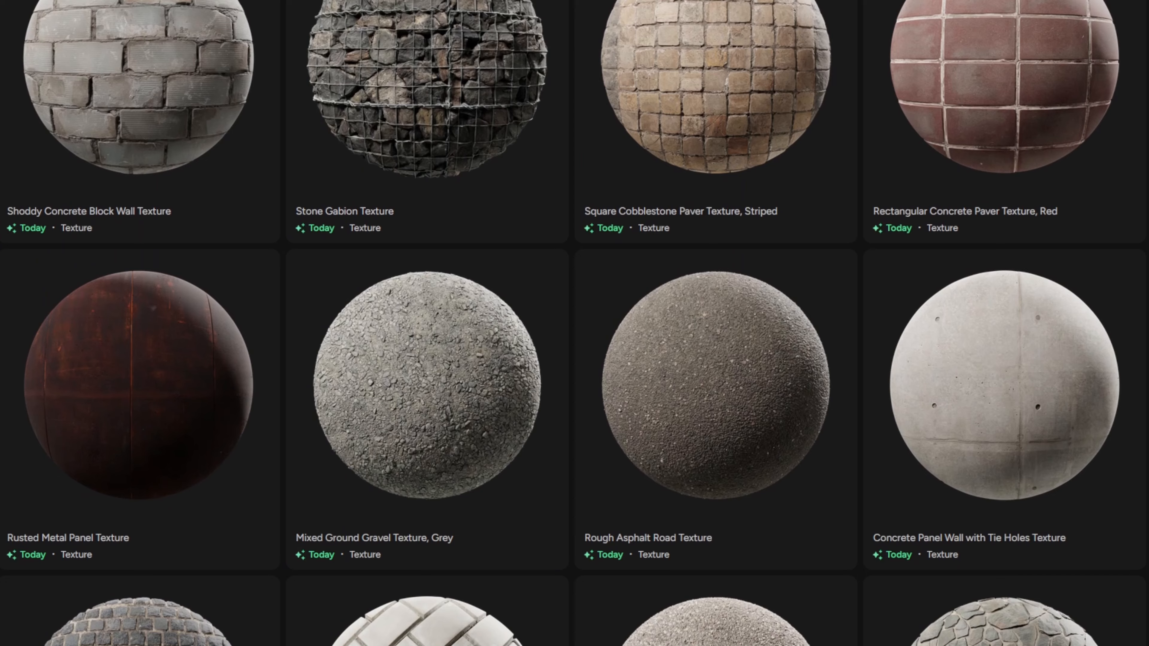
# - Browse the newest stone, concrete, brick and paver textures in the online texture library
pyautogui.scroll(-3, 574, 323)
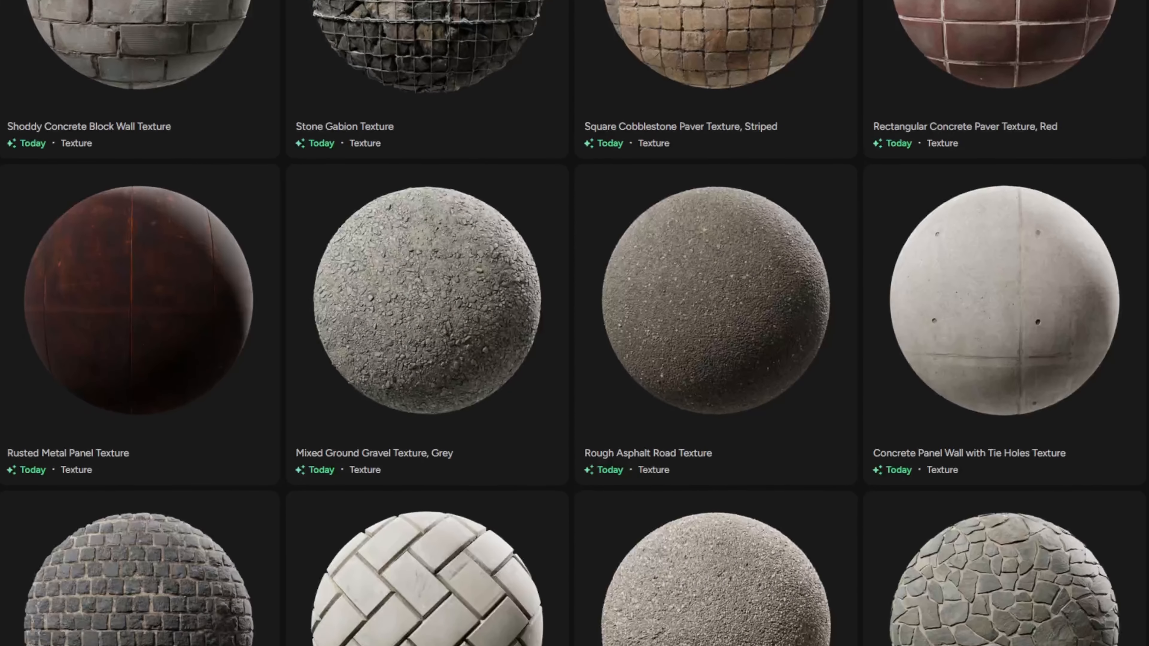
pyautogui.scroll(-8, 574, 323)
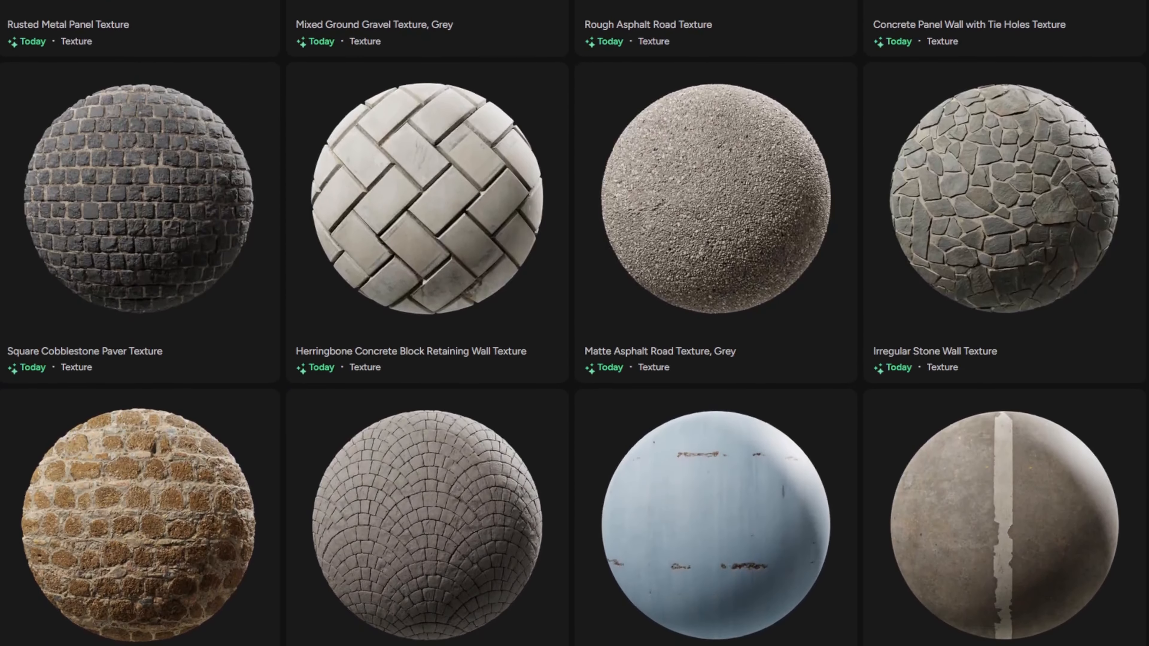
pyautogui.scroll(-10, 574, 323)
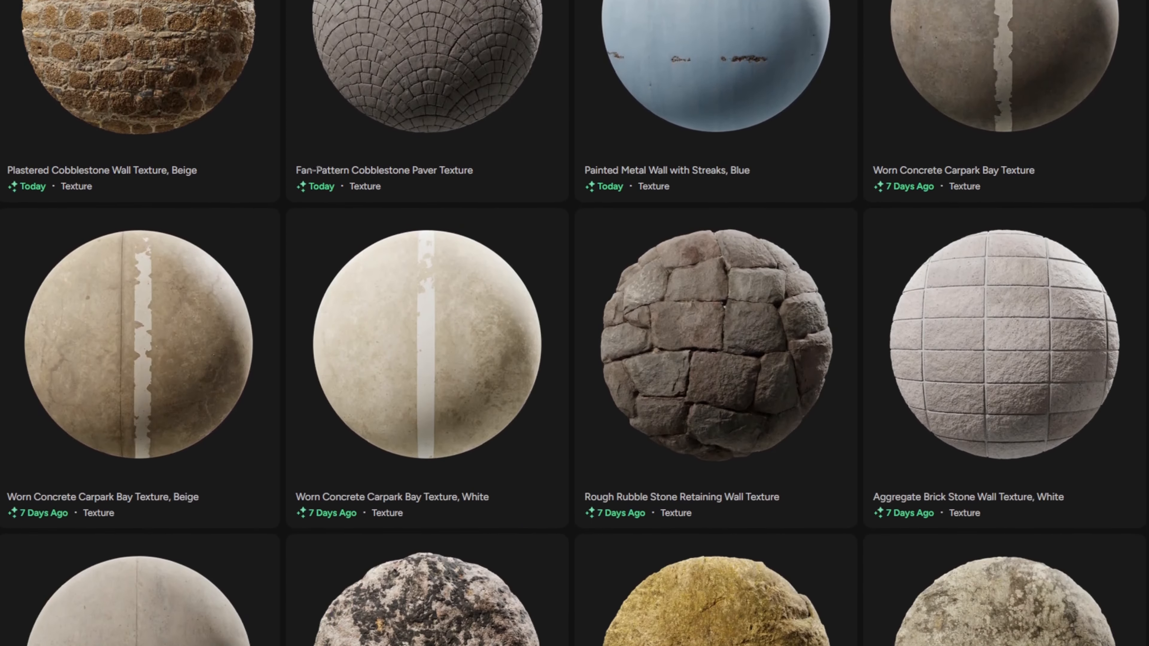
pyautogui.scroll(-11, 575, 323)
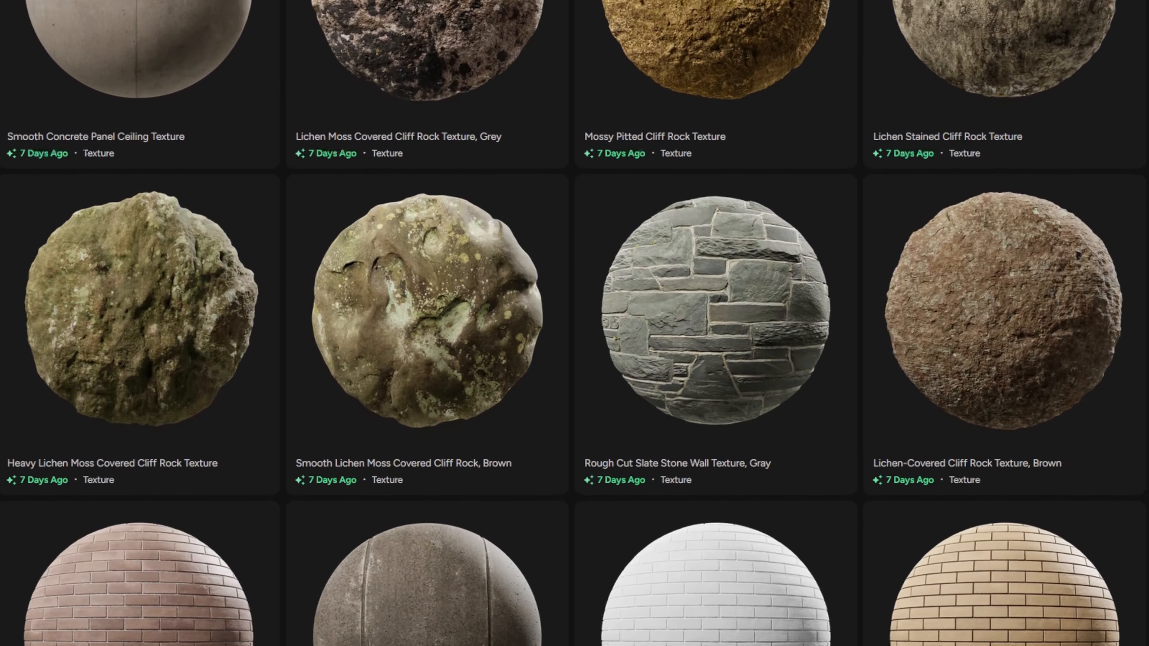